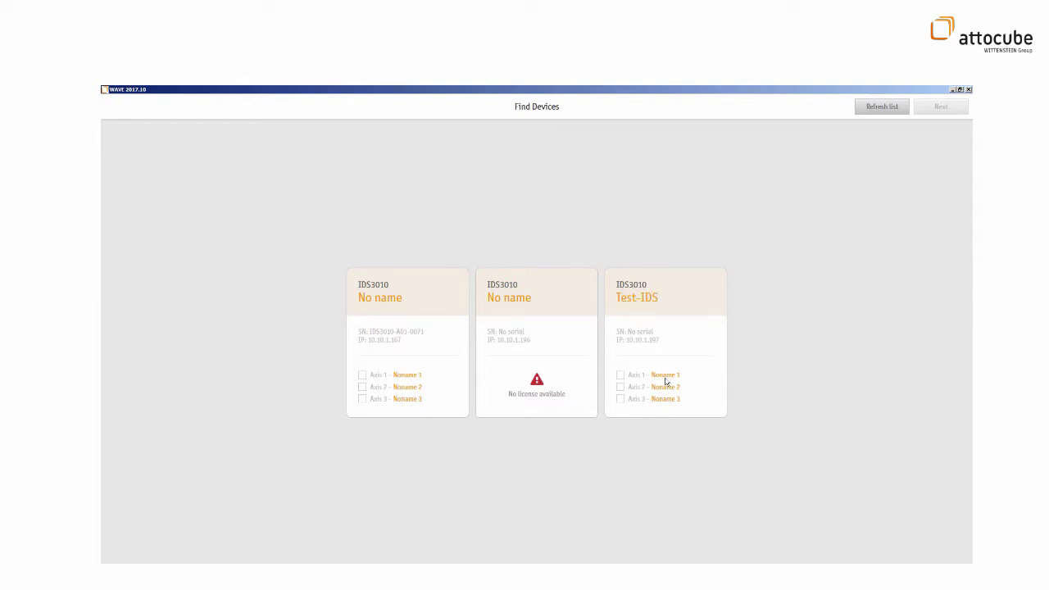
# - Rename the Test-IDS device to Demonstration
pyautogui.click(639, 300)
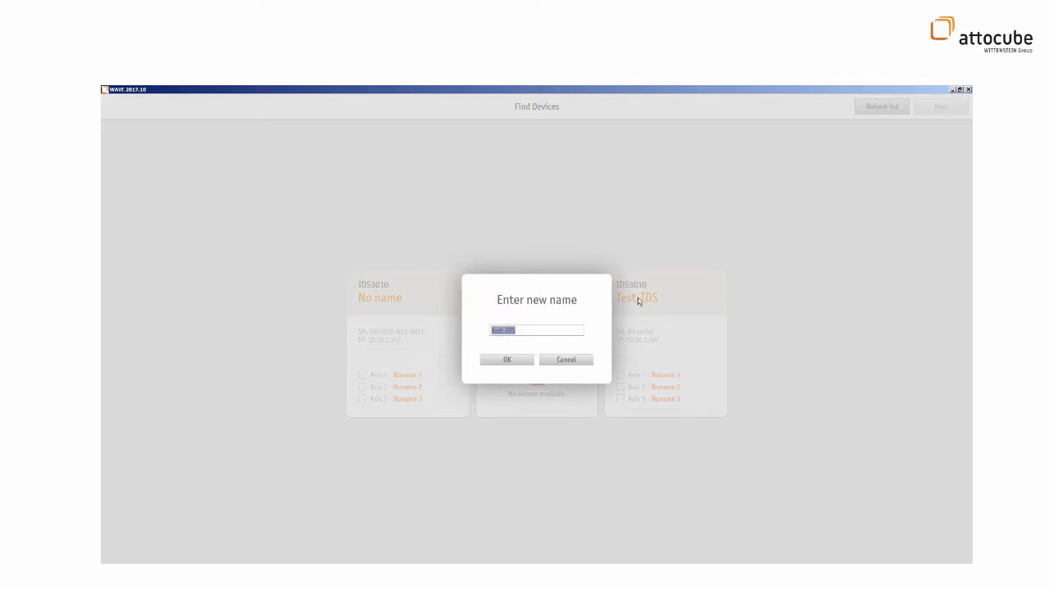
pyautogui.write('Demonstration')
pyautogui.press('Return')
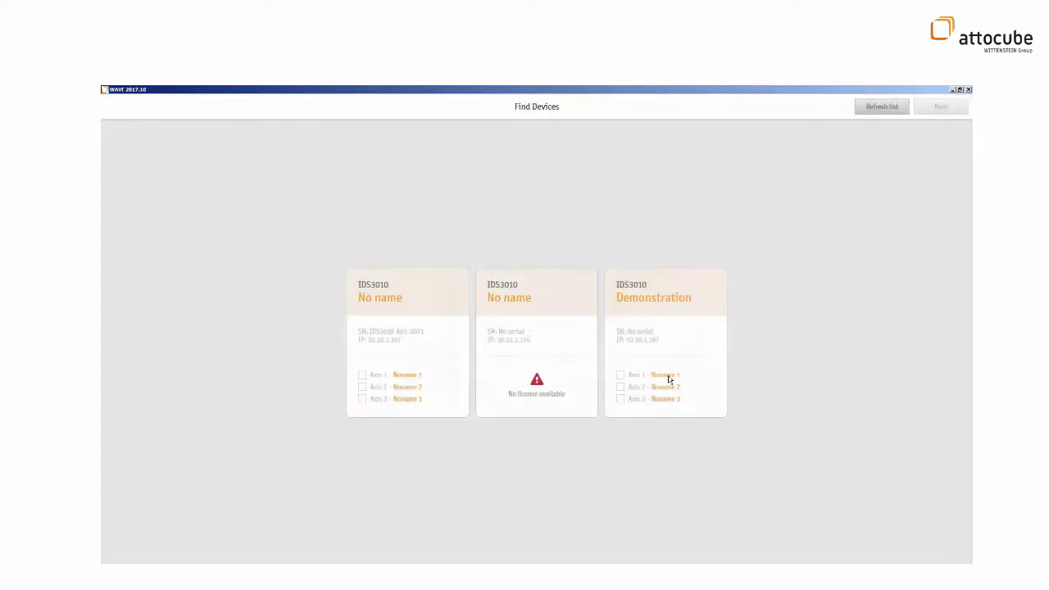
# - Name Axis 1 of the Demonstration device Linear Stage and its Axis 2 Cavity
pyautogui.click(665, 375)
pyautogui.press('BackSpace')
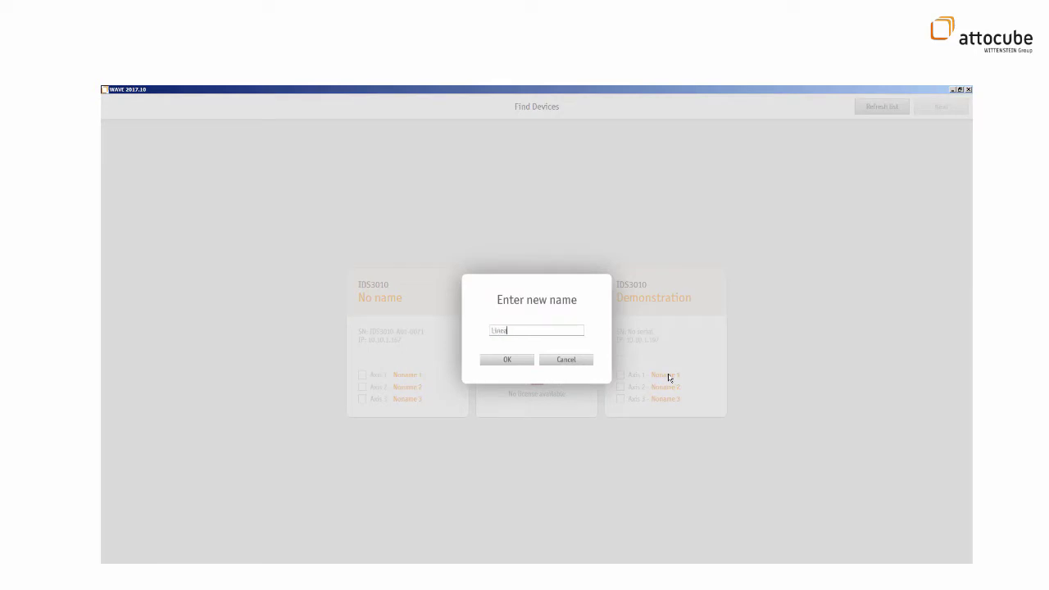
pyautogui.write('Linear Stage')
pyautogui.press('Return')
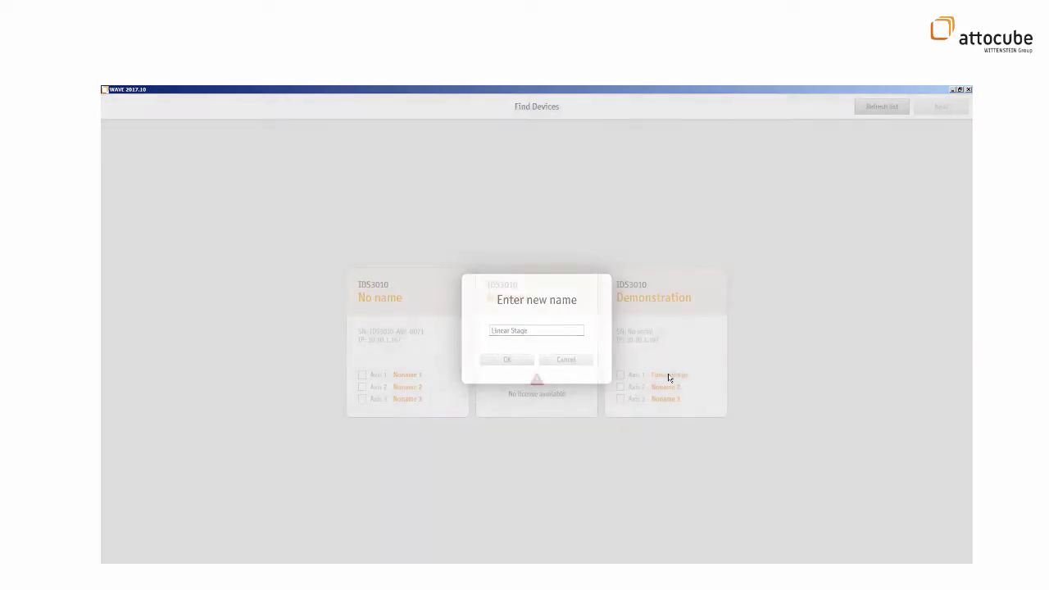
pyautogui.click(663, 388)
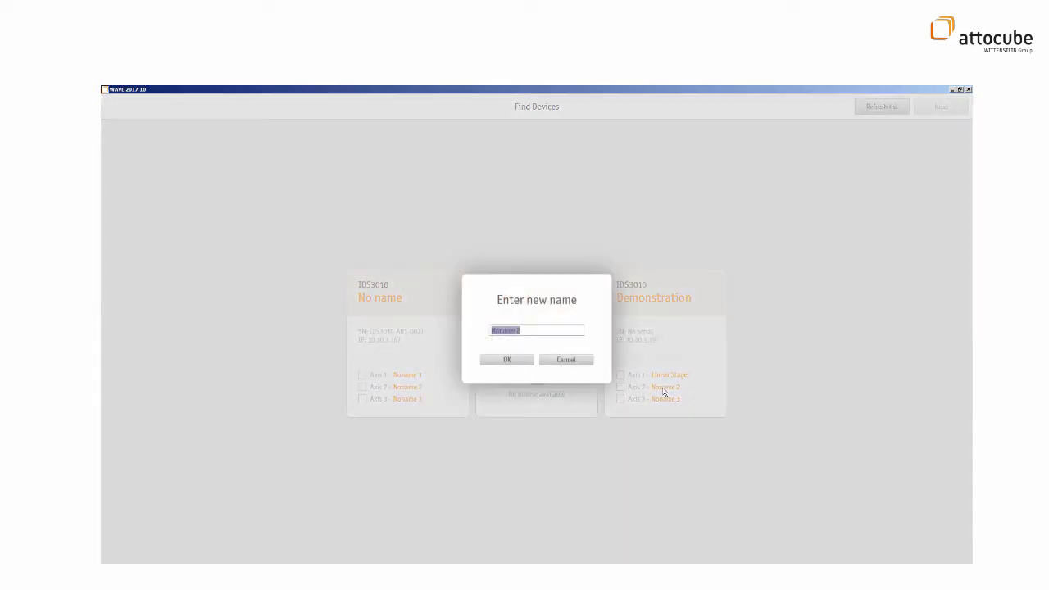
pyautogui.press('BackSpace')
pyautogui.press('Return')
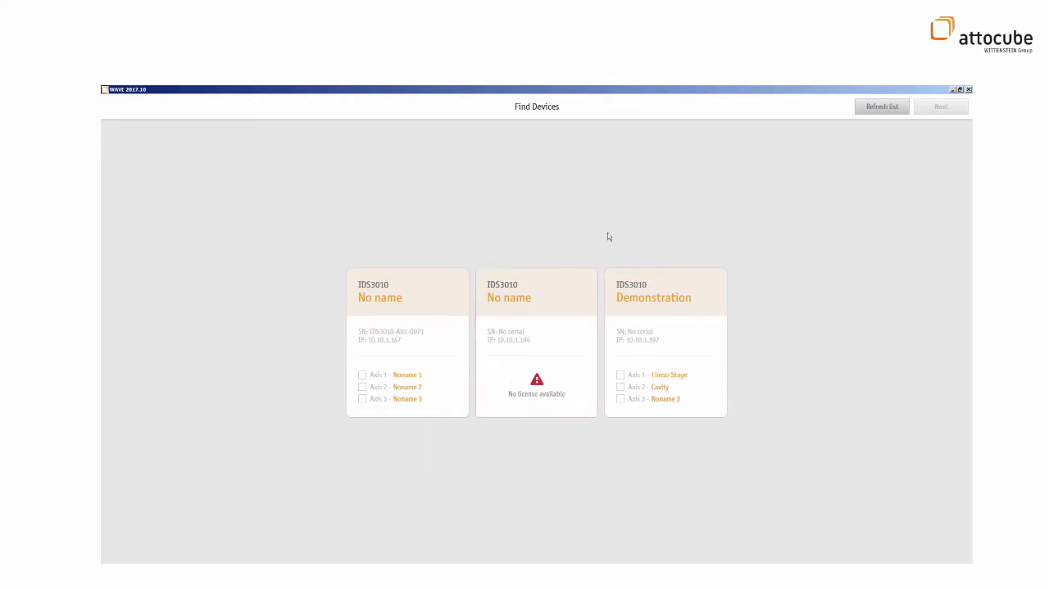
# - Select the Linear Stage and Cavity axes of the Demonstration device and proceed to the Alignment page
pyautogui.click(621, 375)
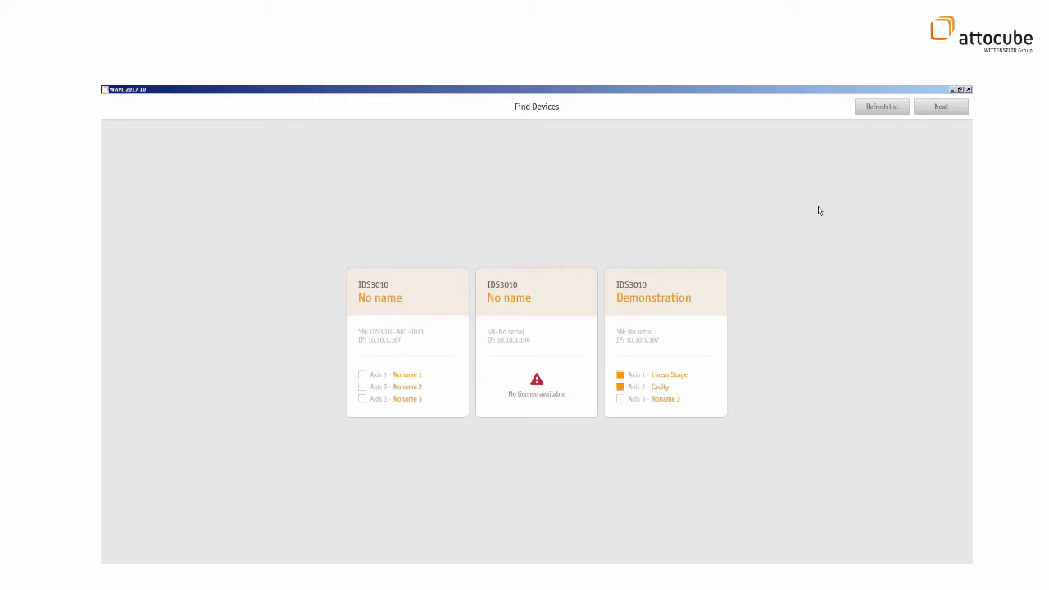
pyautogui.click(939, 106)
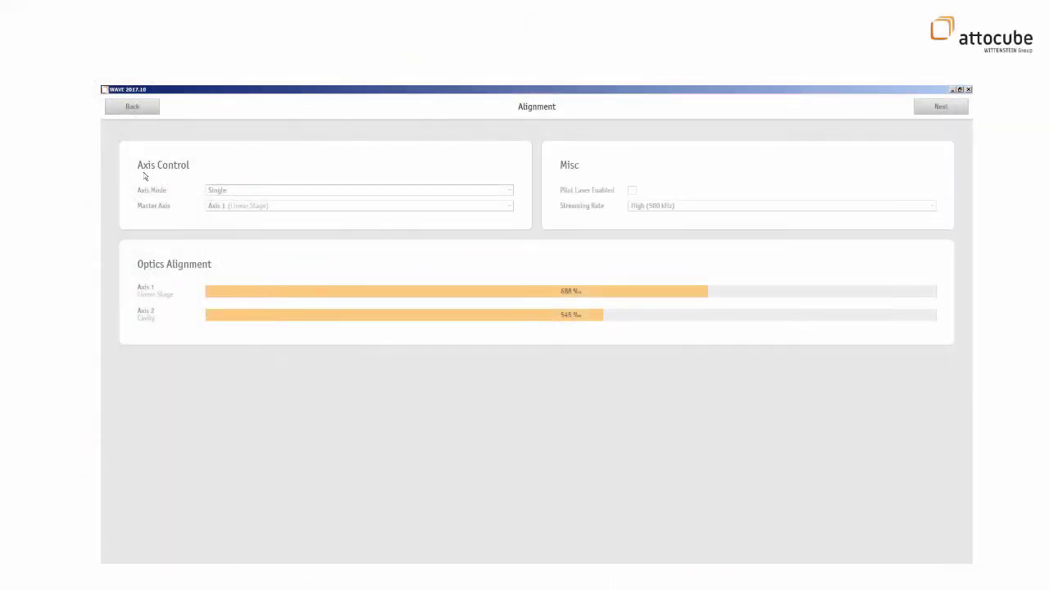
# - Set the axis mode to Single and the master axis to Axis 1 (Linear Stage)
pyautogui.click(507, 191)
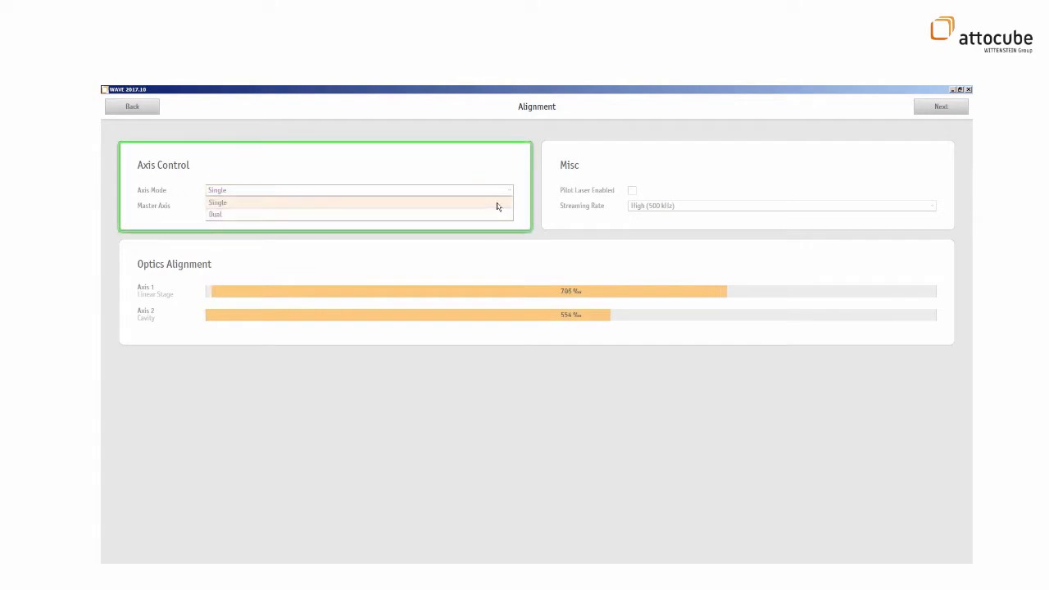
pyautogui.click(497, 204)
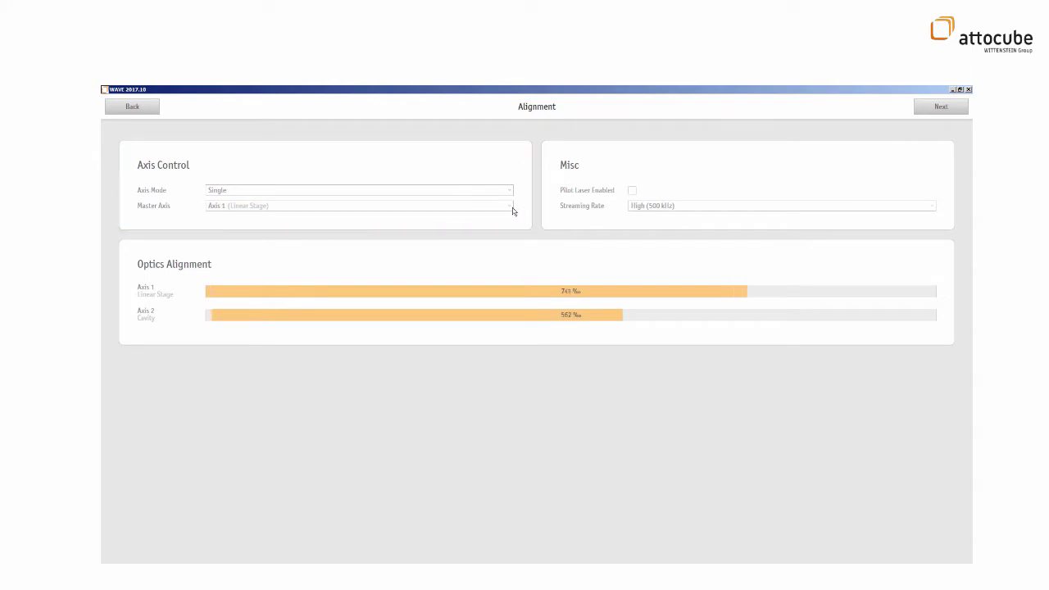
pyautogui.click(512, 208)
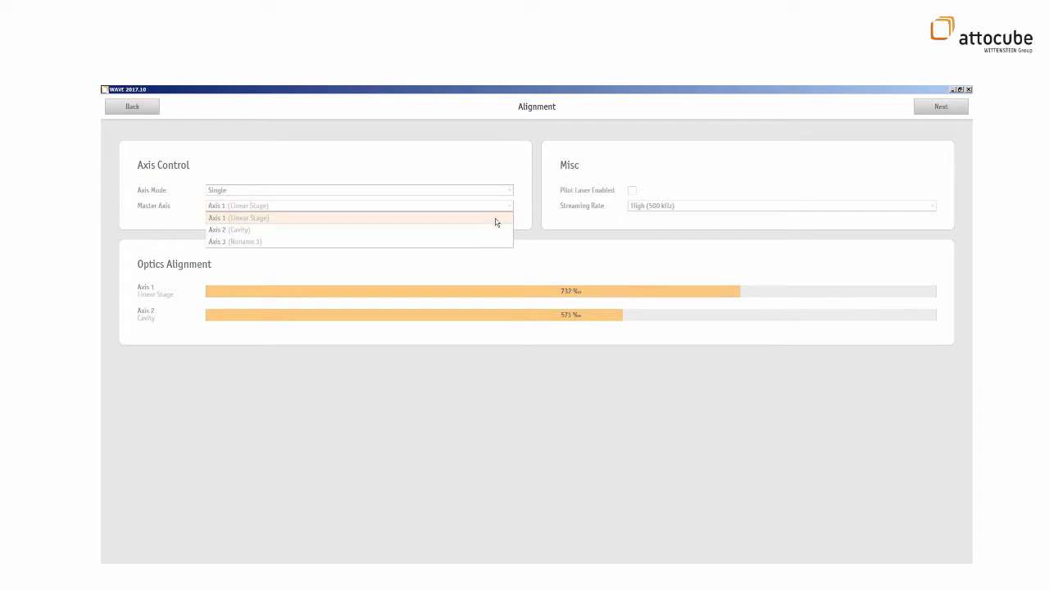
pyautogui.click(246, 222)
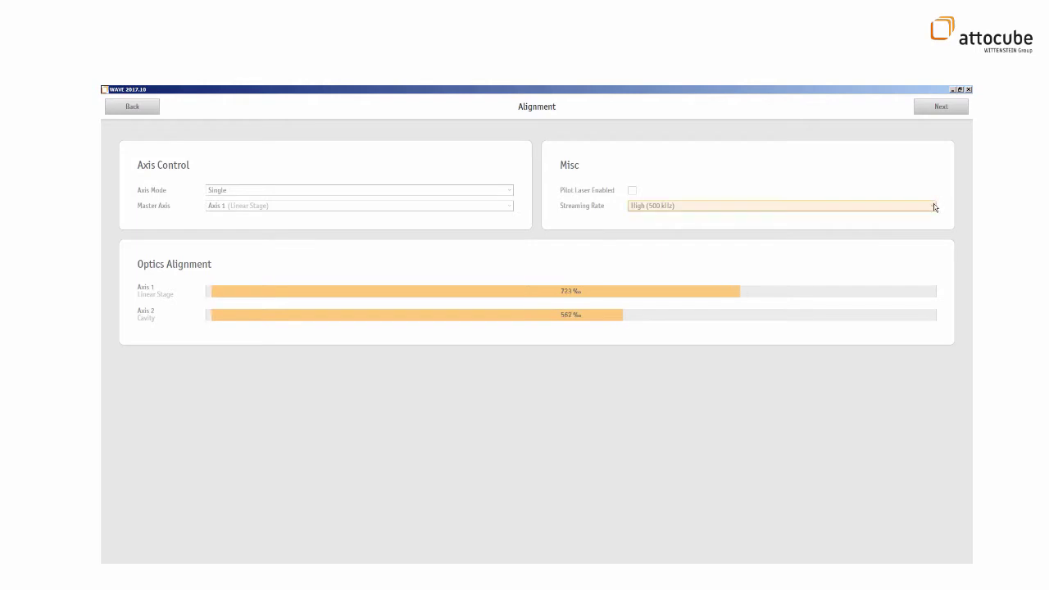
# - Set the streaming rate to Medium (250 kHz) and proceed to the Operation page
pyautogui.click(934, 207)
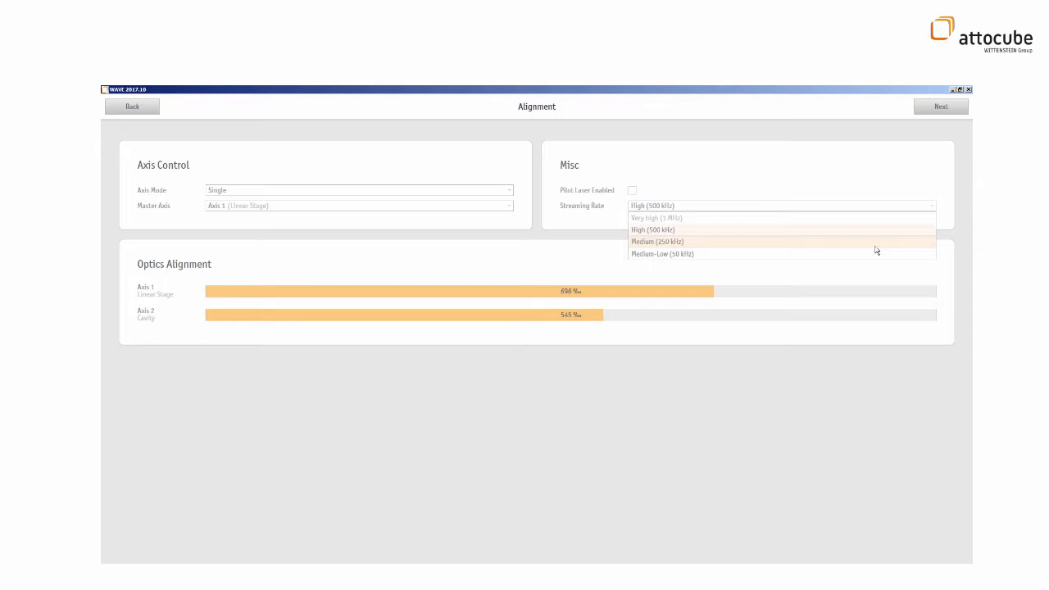
pyautogui.click(875, 244)
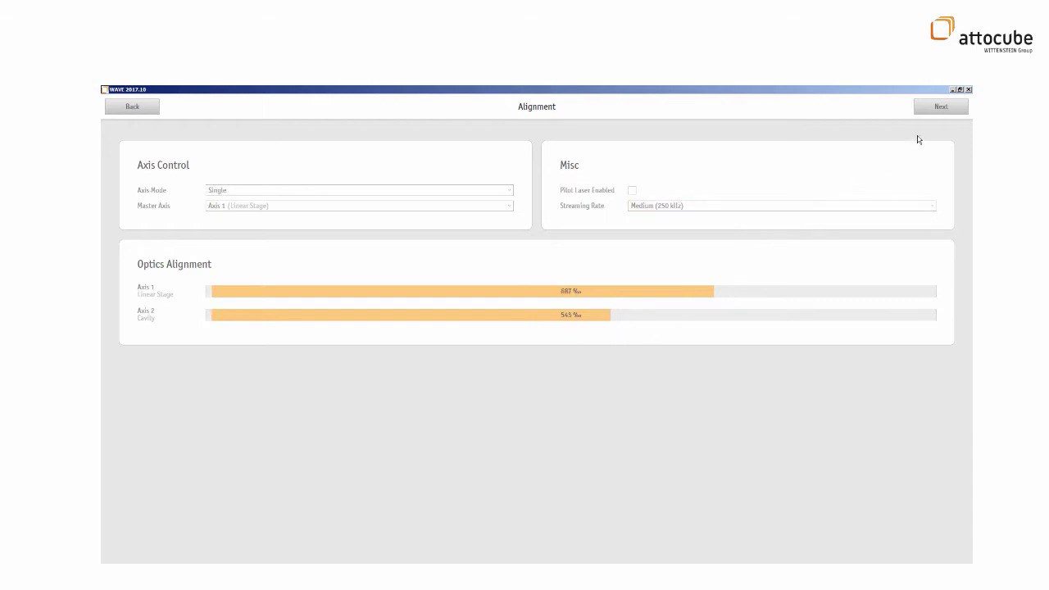
pyautogui.click(953, 110)
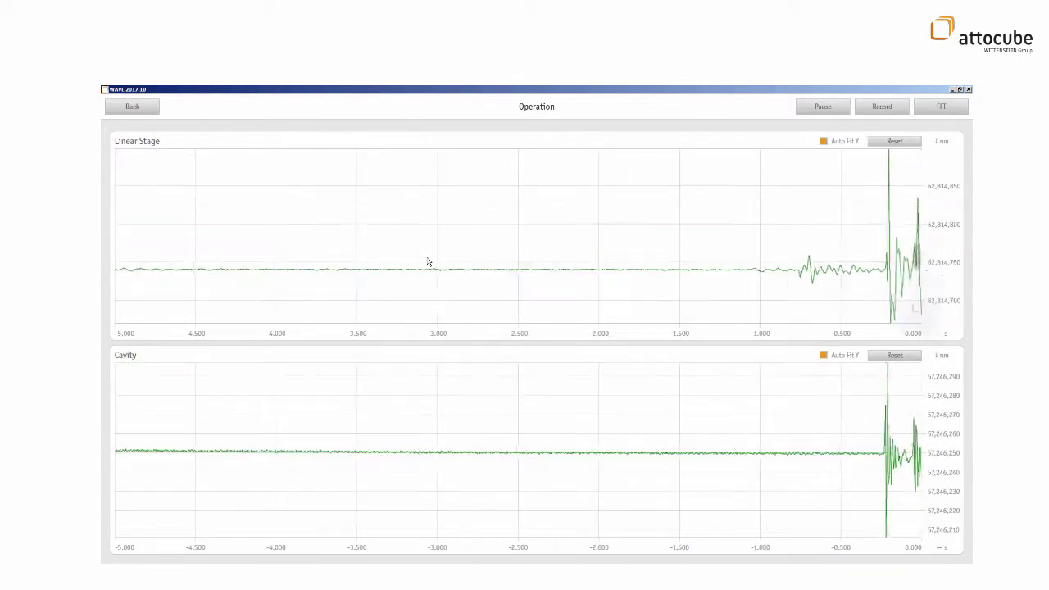
# - Examine the live Linear Stage and Cavity displacement signals over shorter and longer time spans
pyautogui.scroll(6, 415, 281)
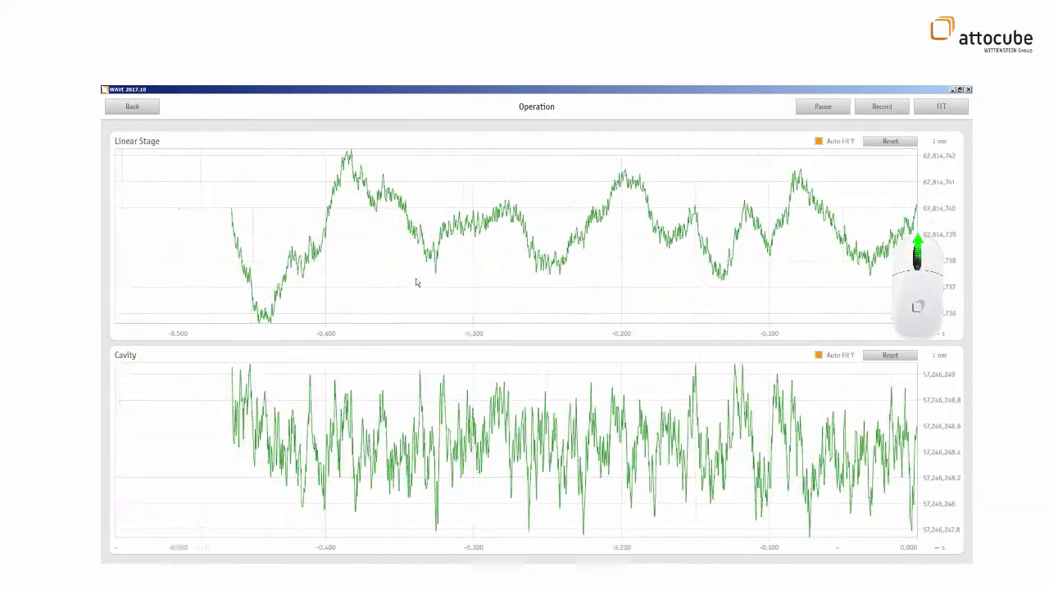
pyautogui.scroll(-5, 417, 281)
pyautogui.scroll(2, 416, 281)
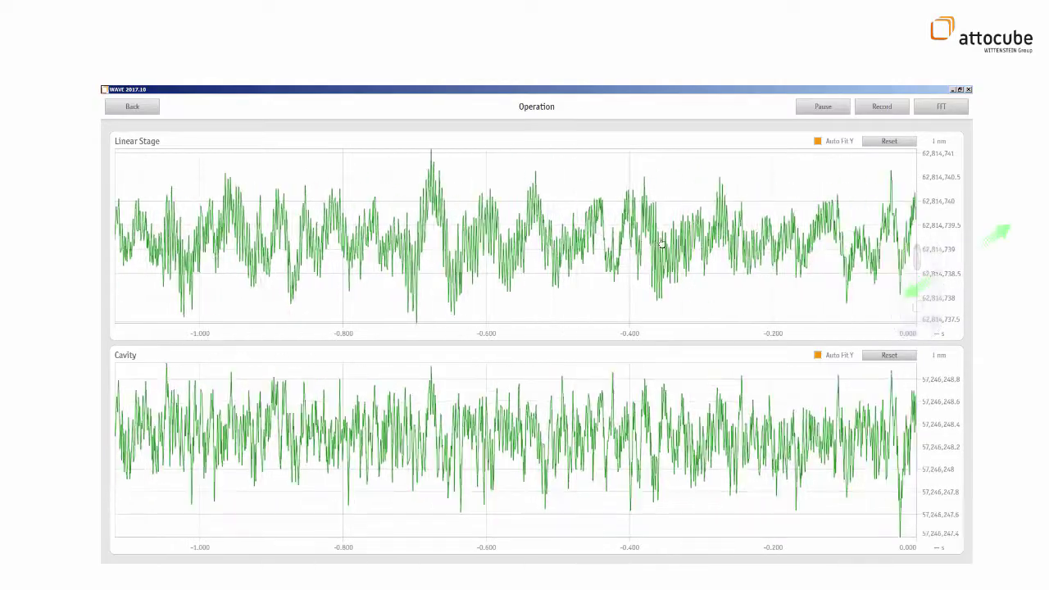
pyautogui.scroll(3, 355, 276)
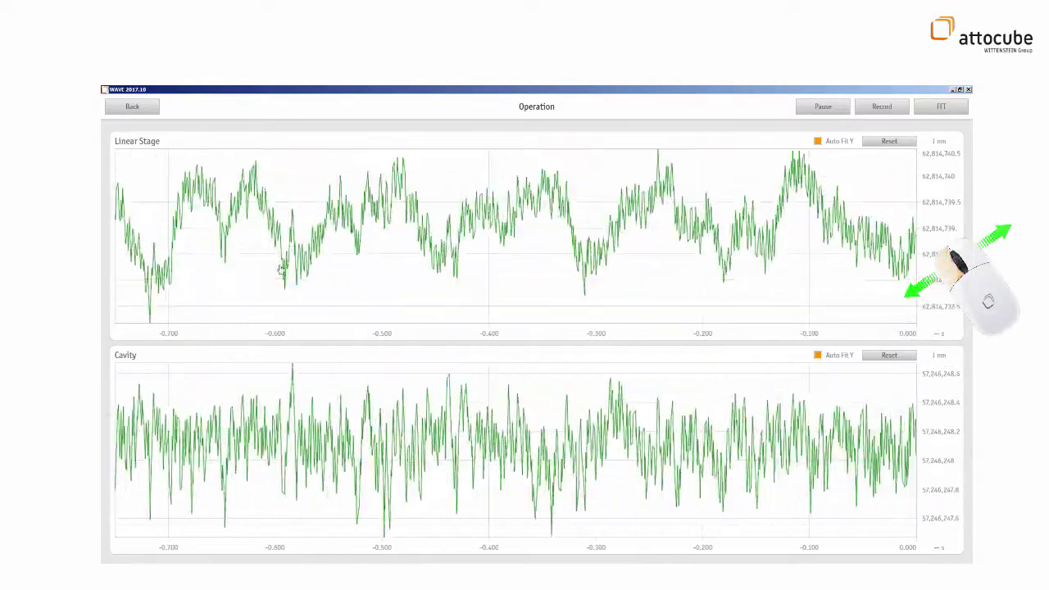
pyautogui.scroll(2, 637, 277)
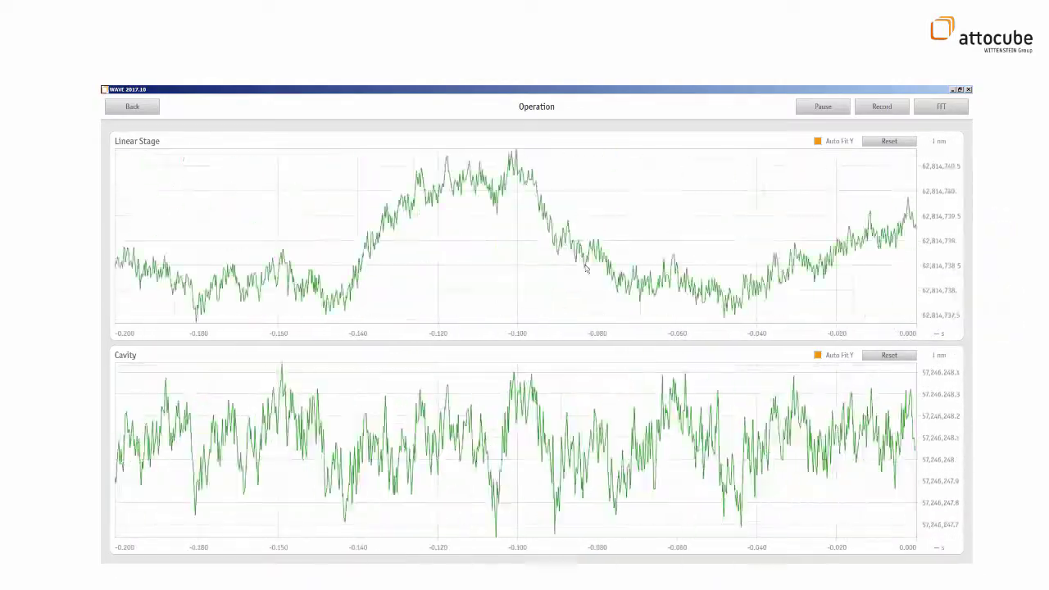
pyautogui.scroll(-10, 587, 263)
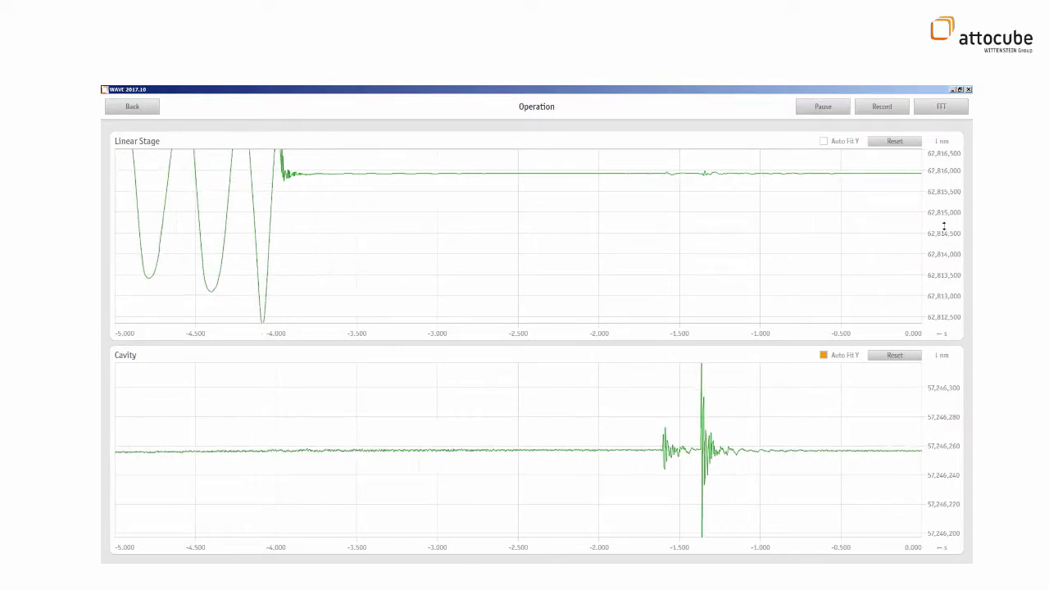
# - Rescale and shift the Linear Stage plot's vertical axis manually, then restore its Auto Fit Y
pyautogui.scroll(-3, 943, 226)
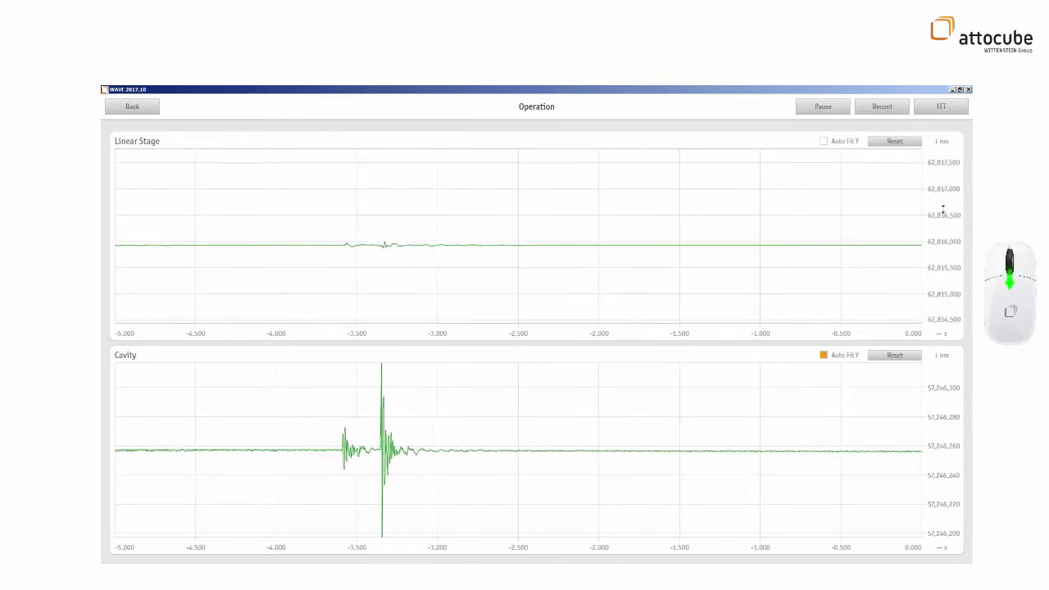
pyautogui.scroll(3, 936, 193)
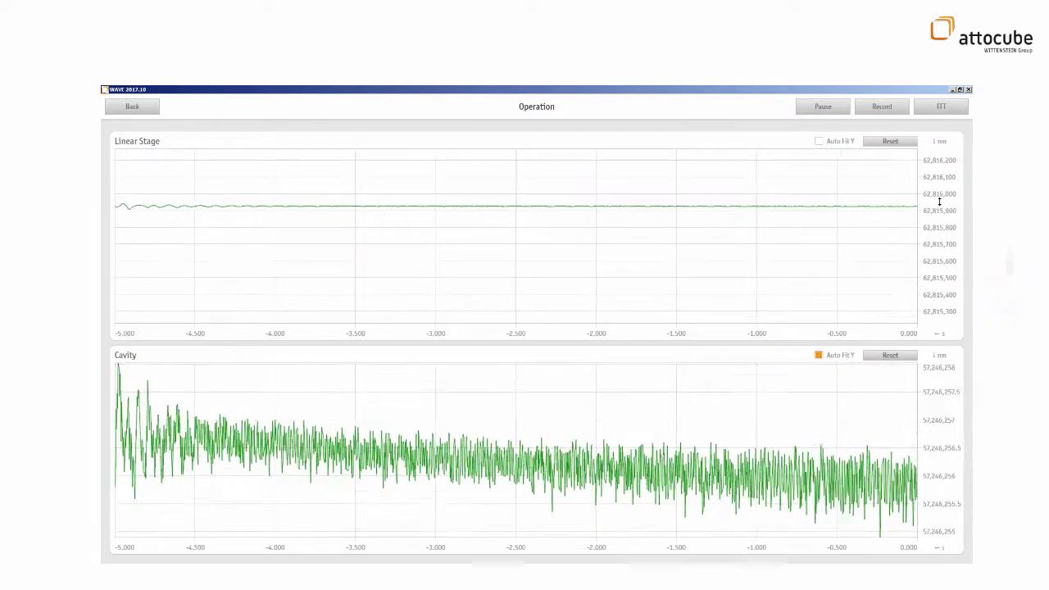
pyautogui.scroll(-5, 939, 202)
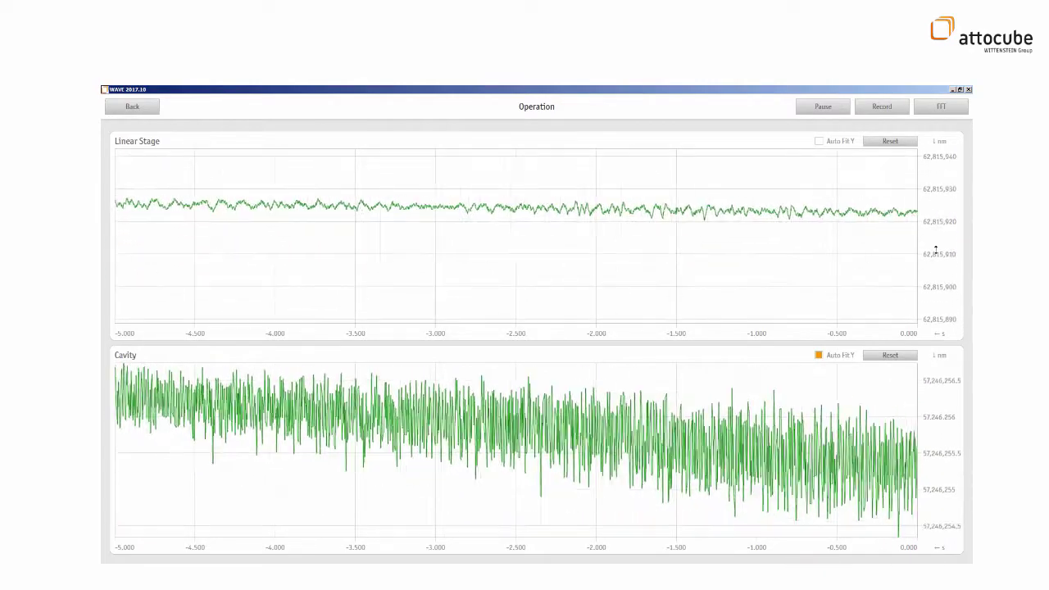
pyautogui.moveTo(935, 248); pyautogui.dragTo(935, 282)
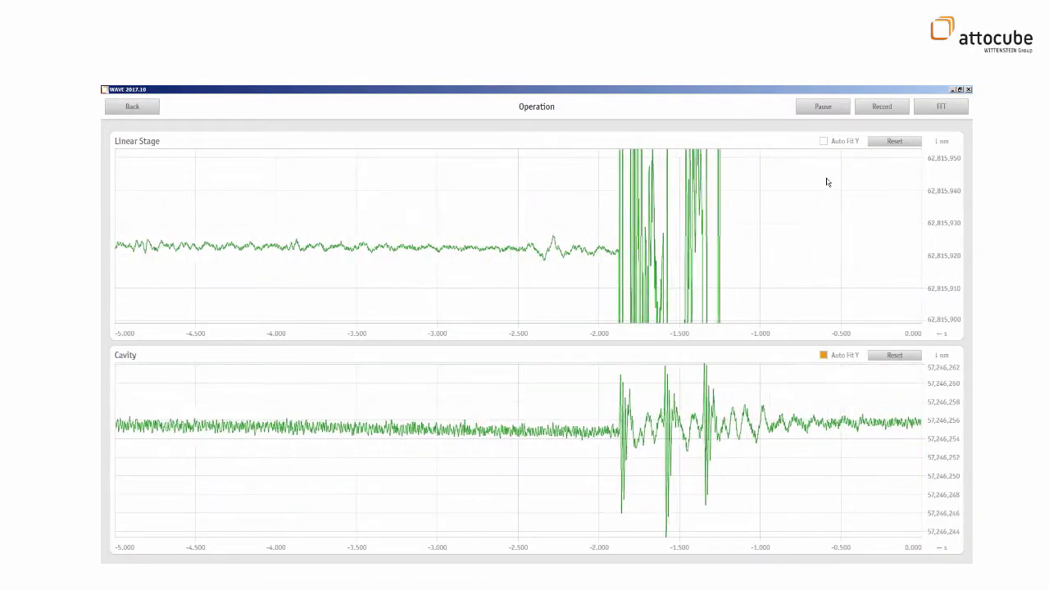
pyautogui.click(825, 141)
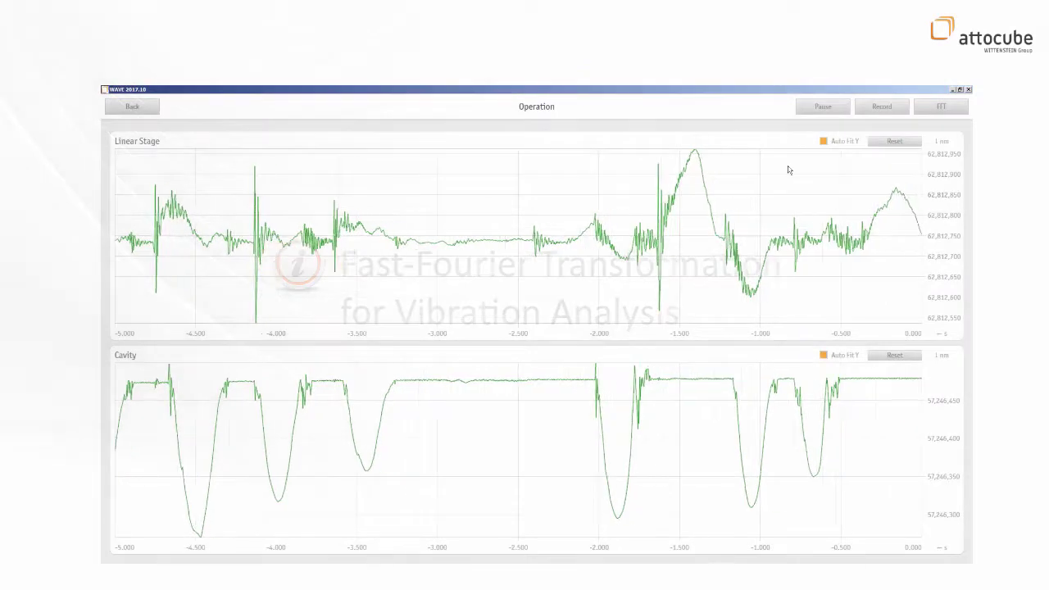
# - Show the FFT plots for both axes and inspect the Linear Stage spectrum over different frequency ranges
pyautogui.click(936, 108)
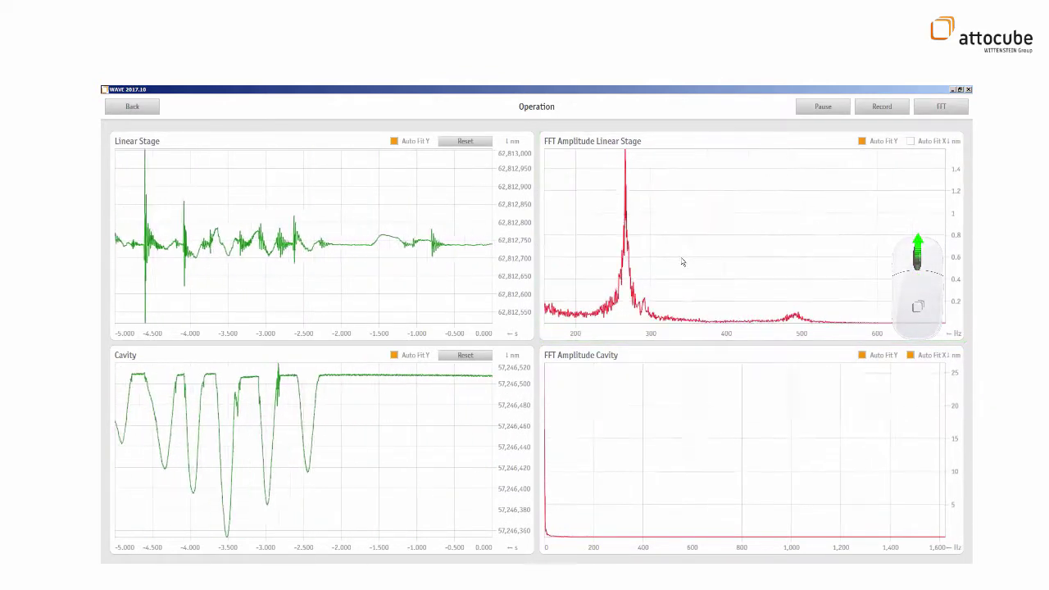
pyautogui.scroll(2, 682, 262)
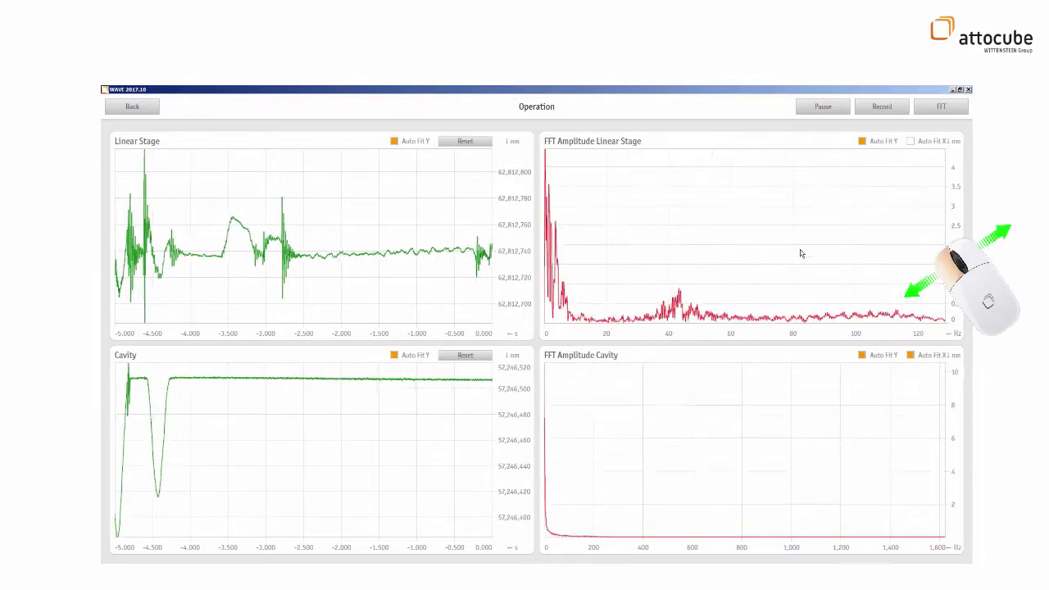
pyautogui.moveTo(800, 254); pyautogui.dragTo(733, 260)
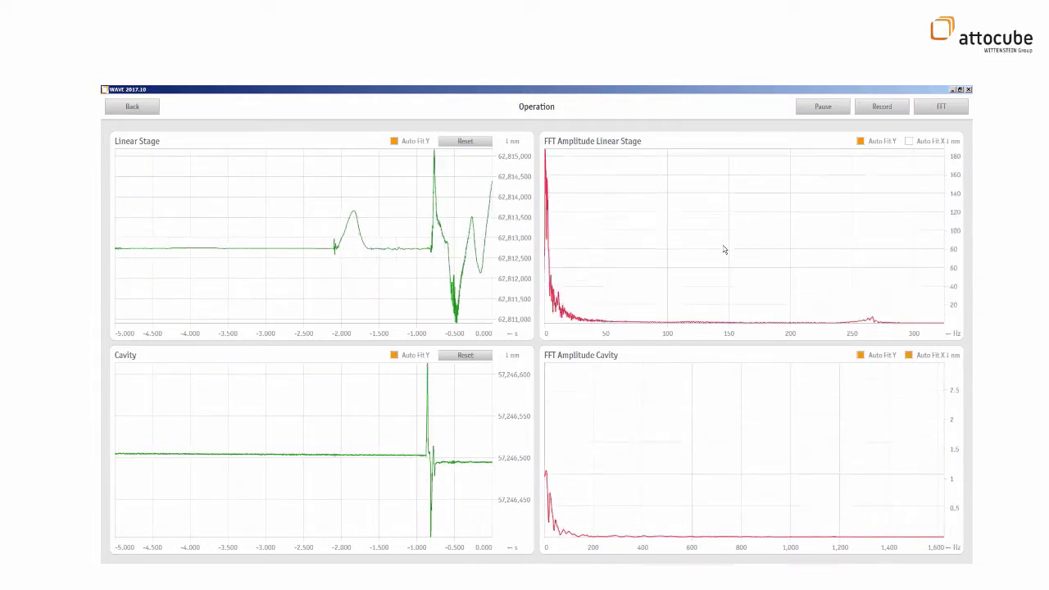
# - Shorten and lengthen the displacement plots' time span to compare its influence on the FFT spectra
pyautogui.scroll(6, 348, 229)
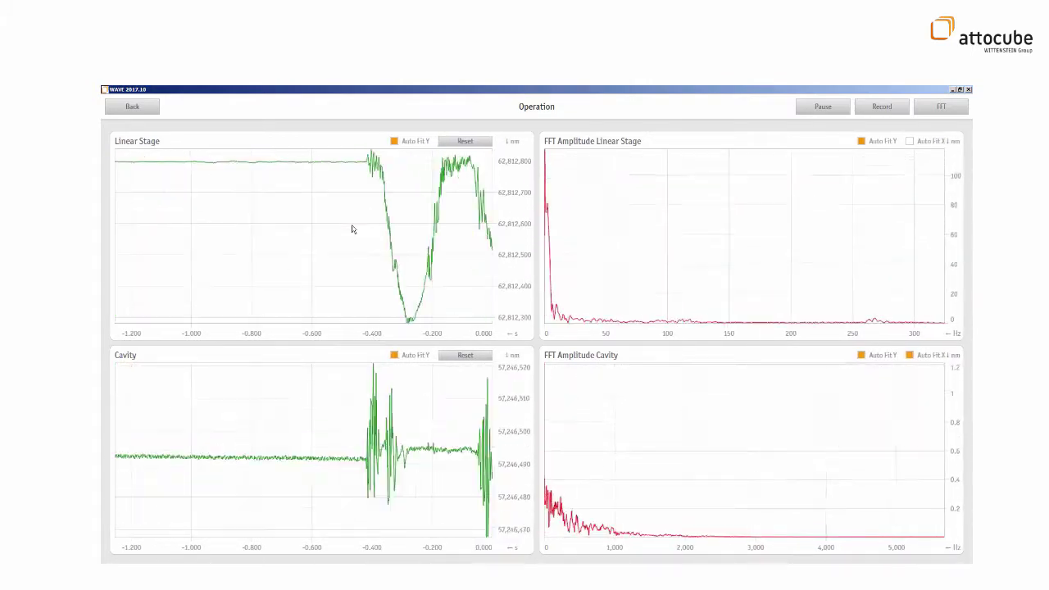
pyautogui.scroll(-3, 347, 220)
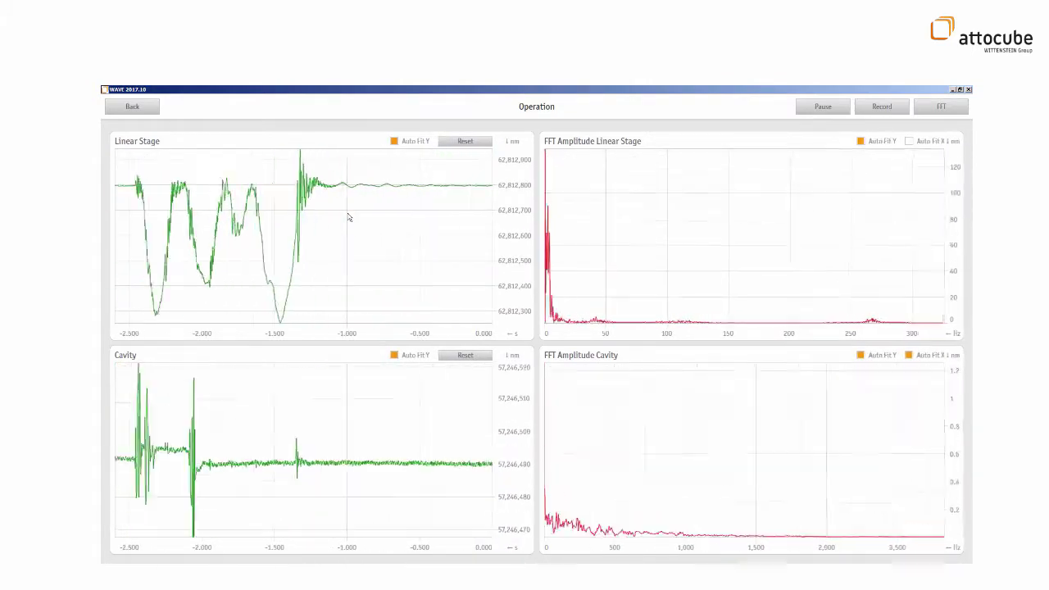
pyautogui.scroll(-2, 347, 218)
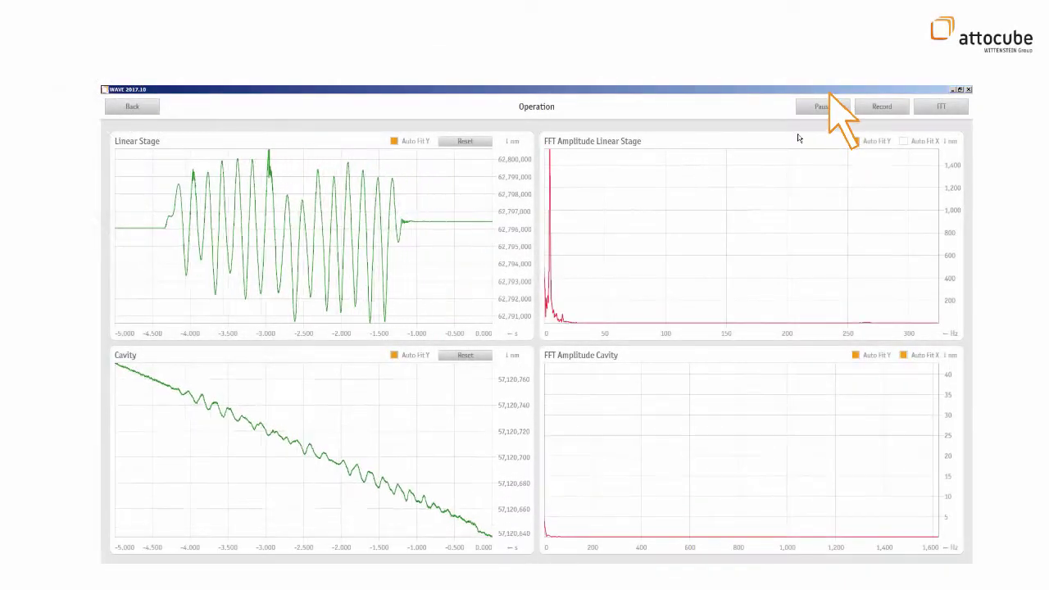
# - Pause the live data display and narrow the Linear Stage FFT to its low frequencies, up to about 180 Hz
pyautogui.click(819, 113)
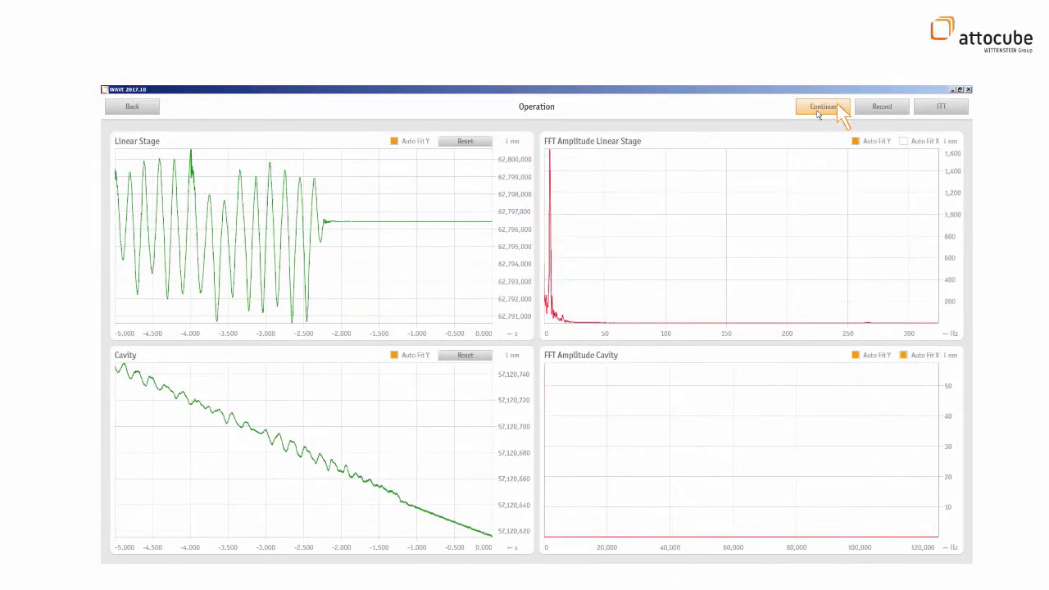
pyautogui.scroll(2, 651, 292)
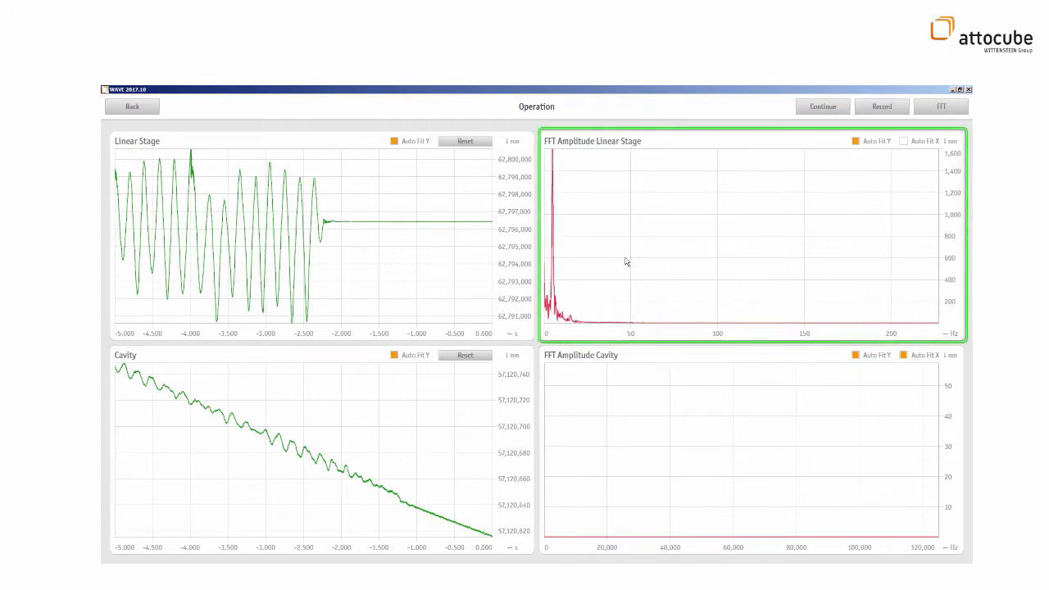
pyautogui.scroll(1, 636, 262)
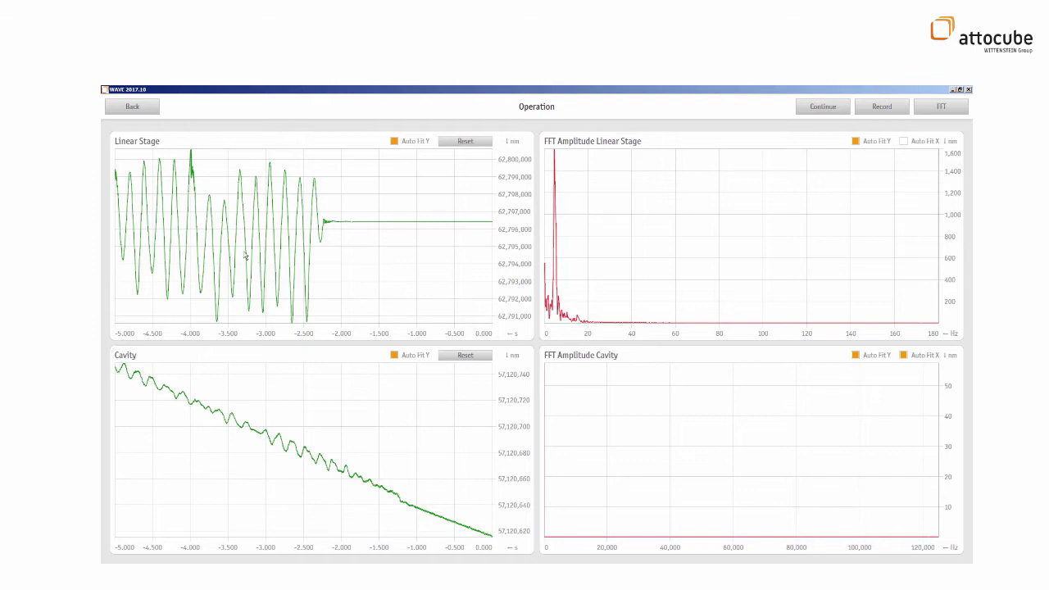
# - Restrict the FFT analysis to the Linear Stage data between about -4.6 and -2.3 s, and narrow its spectrum to about 10 Hz
pyautogui.keyDown('ctrl'); pyautogui.click(150, 233); pyautogui.keyUp('ctrl')
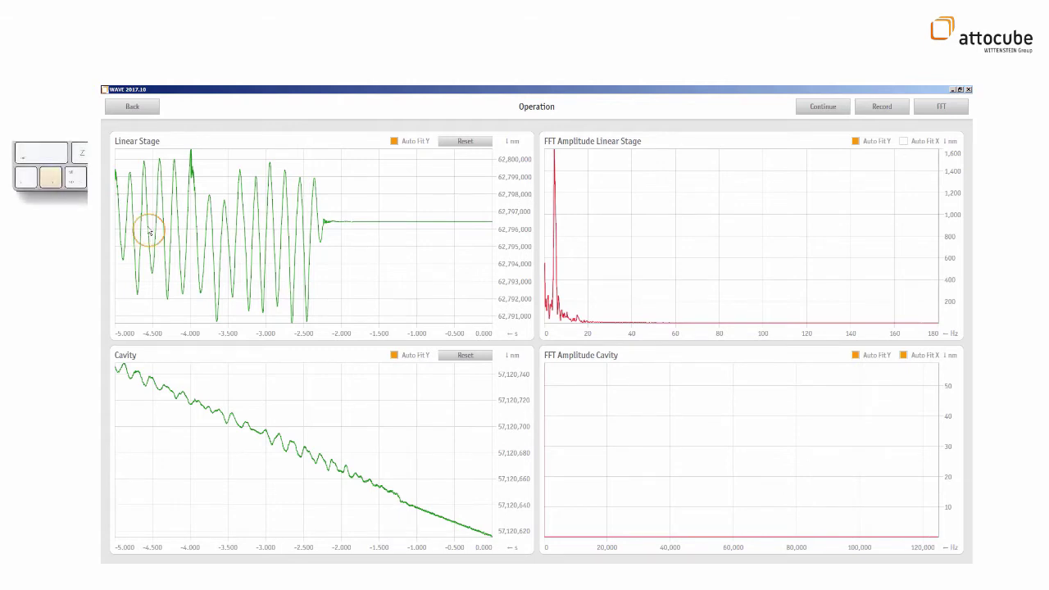
pyautogui.moveTo(150, 234); pyautogui.dragTo(320, 240)
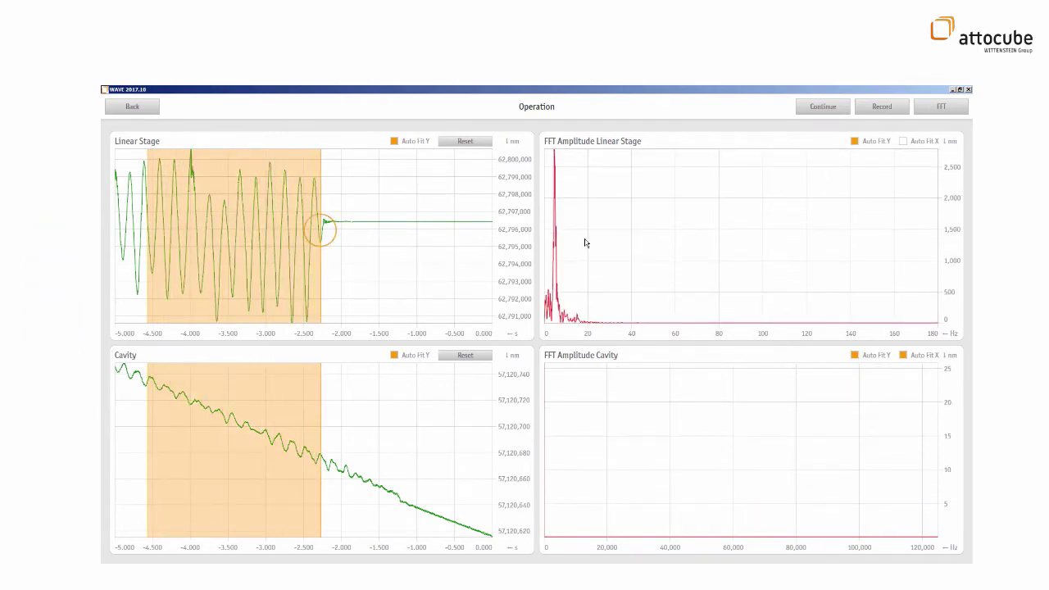
pyautogui.scroll(5, 658, 248)
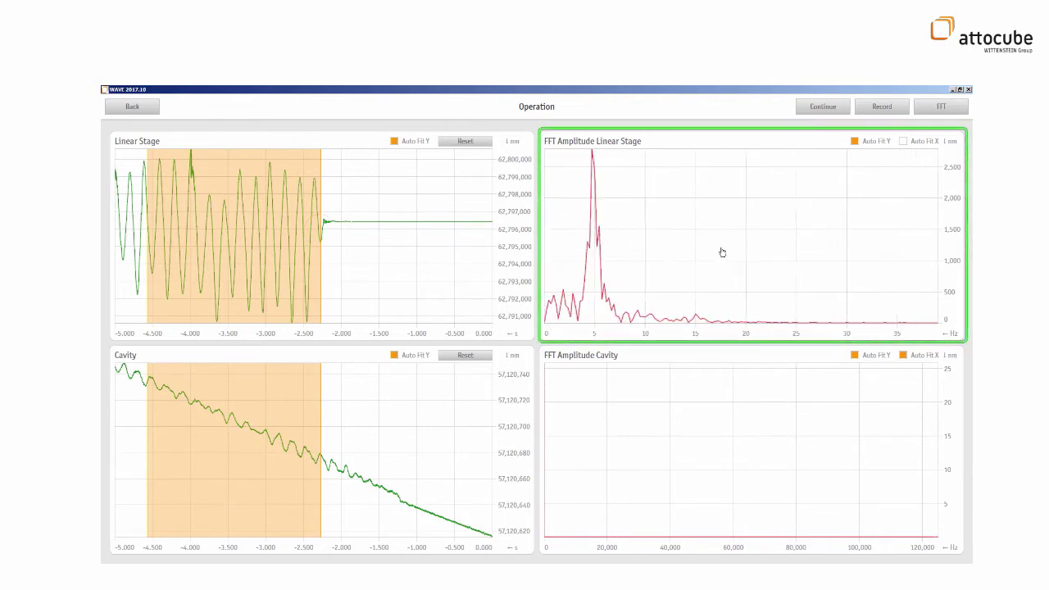
pyautogui.scroll(3, 722, 253)
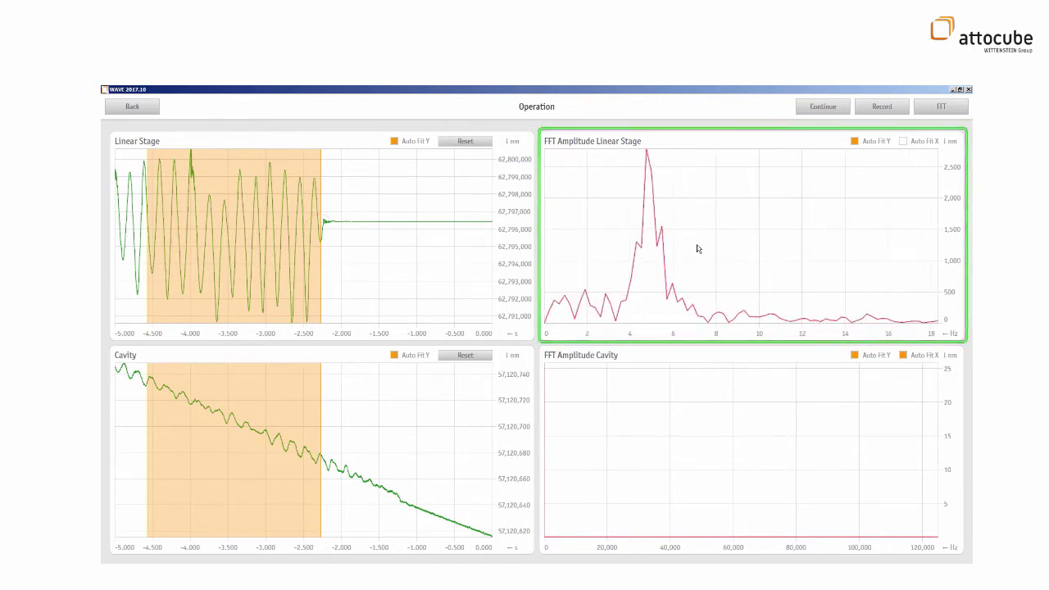
pyautogui.scroll(2, 756, 242)
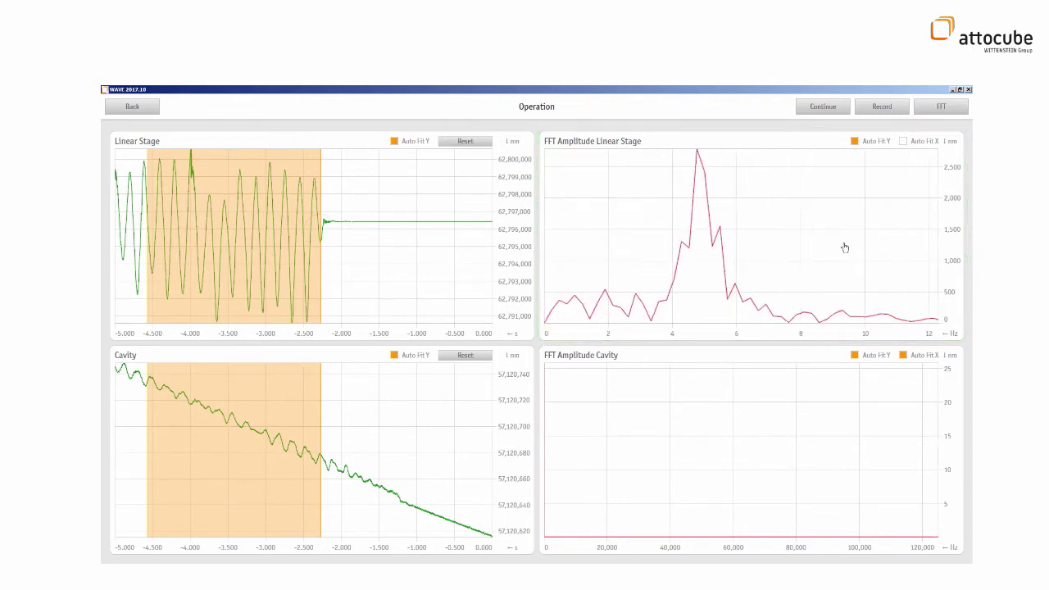
pyautogui.scroll(2, 901, 247)
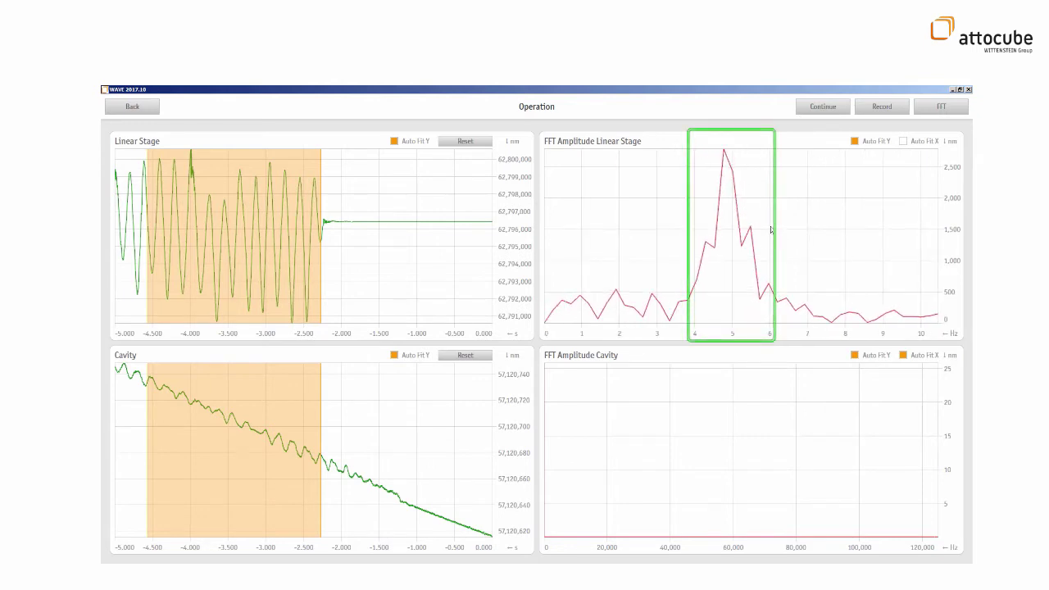
# - Resume the live data display and record a measurement to an attocube wave stream file named TestMeasurement, stopping the recording at its end
pyautogui.click(822, 108)
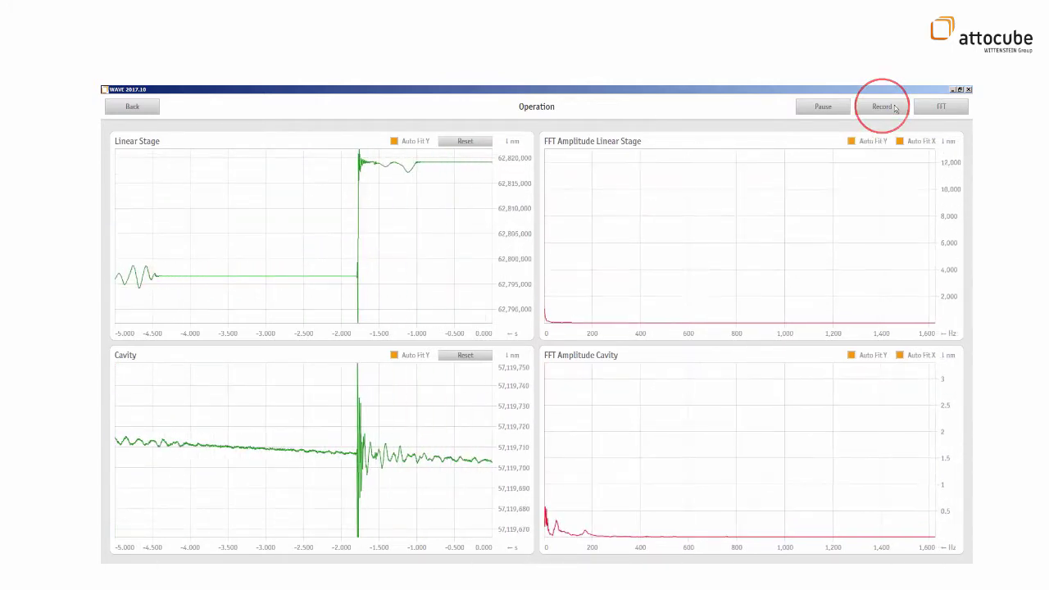
pyautogui.click(893, 108)
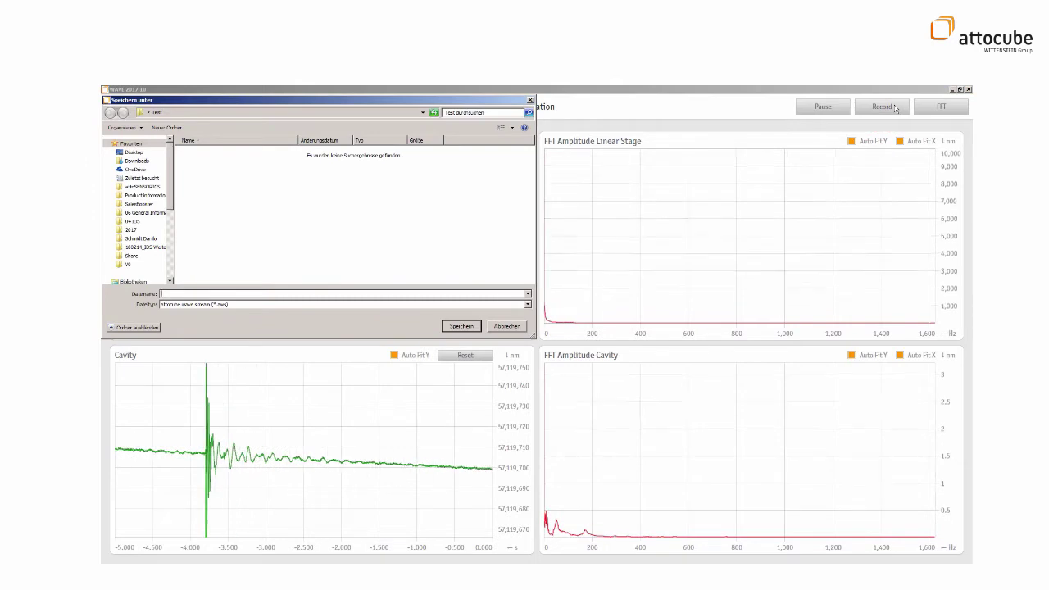
pyautogui.write('Test')
pyautogui.write('Head')
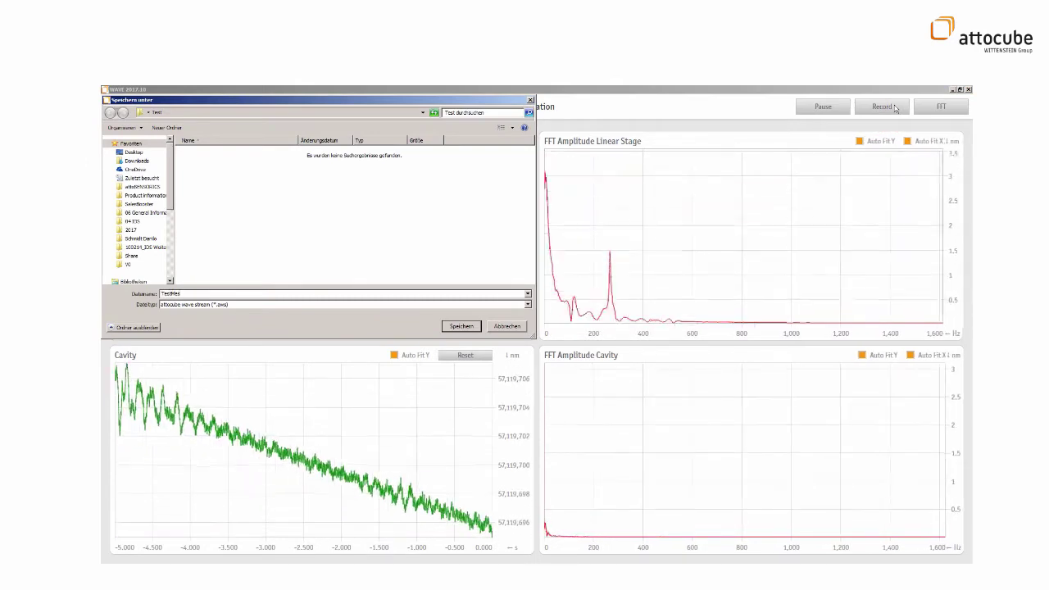
pyautogui.write('urement')
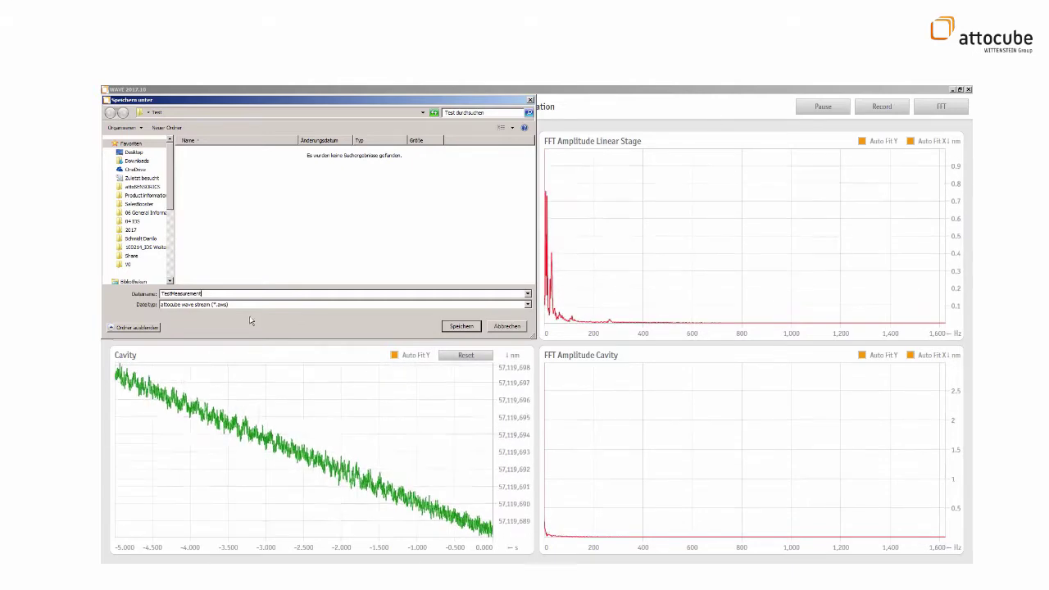
pyautogui.click(461, 326)
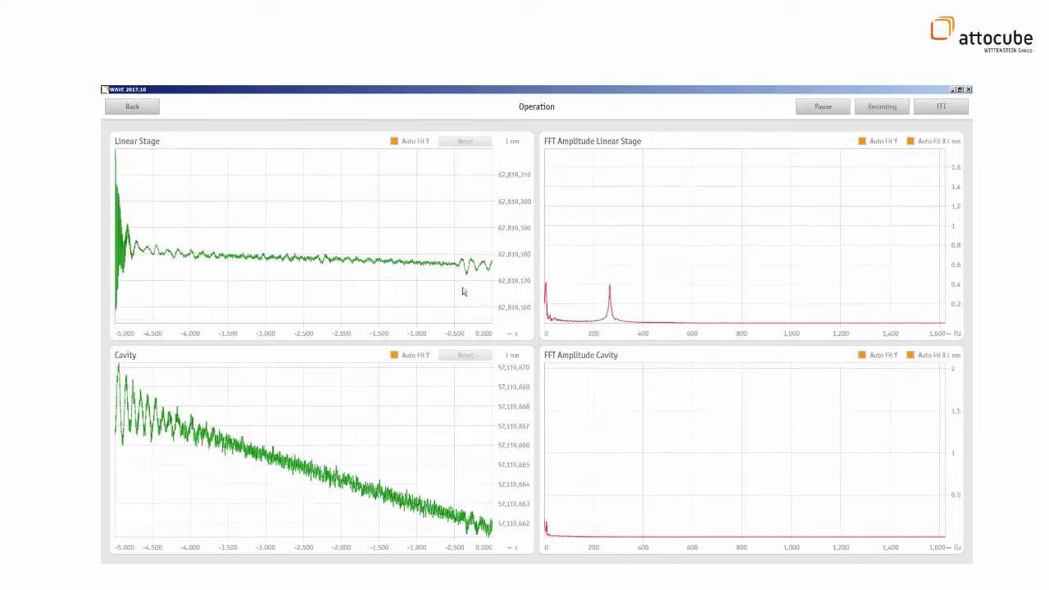
pyautogui.click(883, 109)
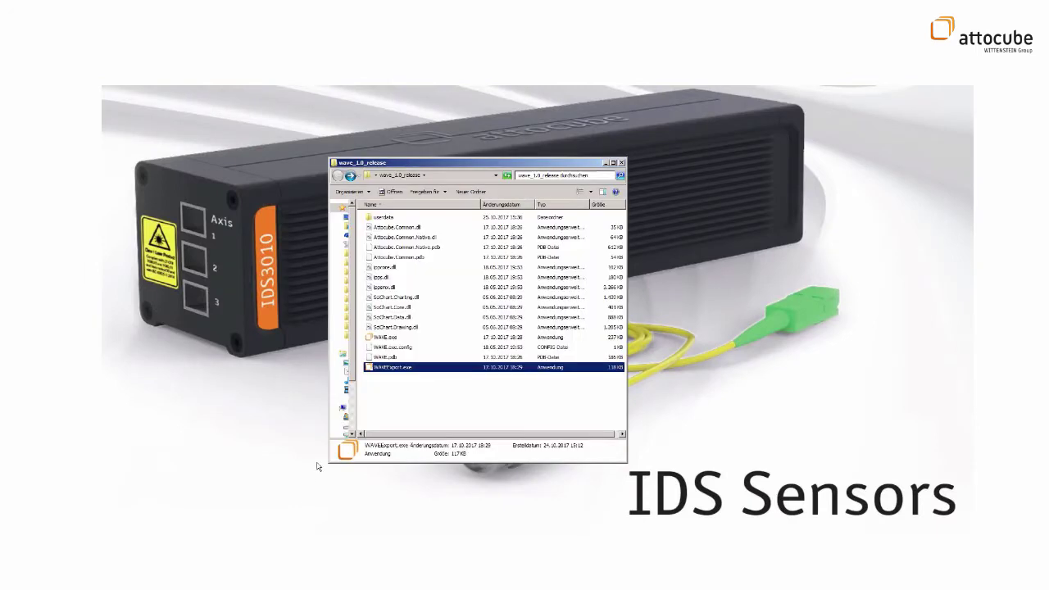
# - Launch WAVEExport.exe from the wave_1.0_release folder, load TestMeasurement.aws through its file selection, and close the export window
pyautogui.click(402, 398)
pyautogui.doubleClick(399, 369)
pyautogui.click(229, 177)
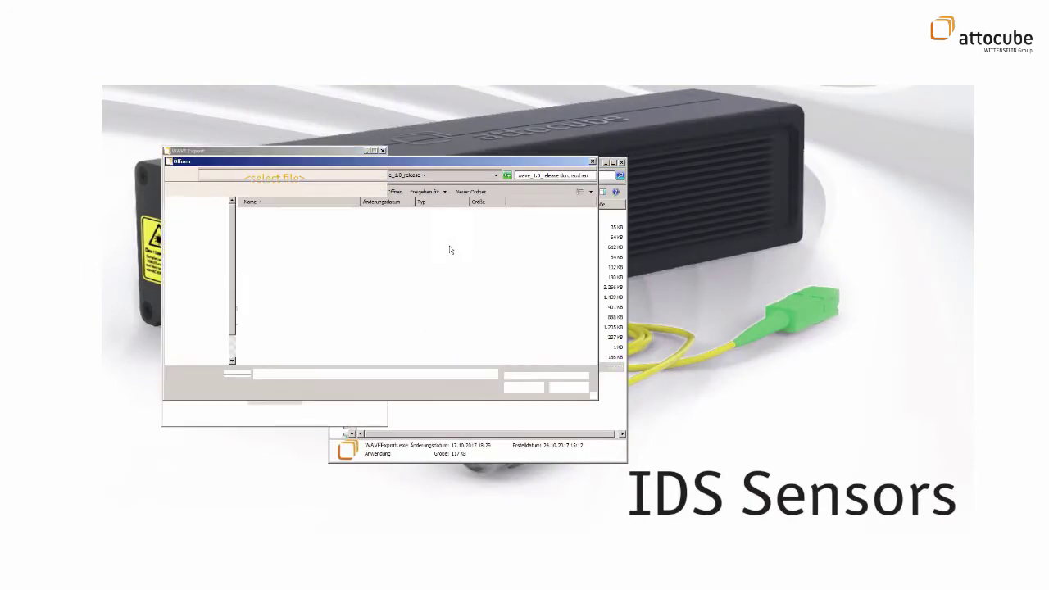
pyautogui.doubleClick(300, 220)
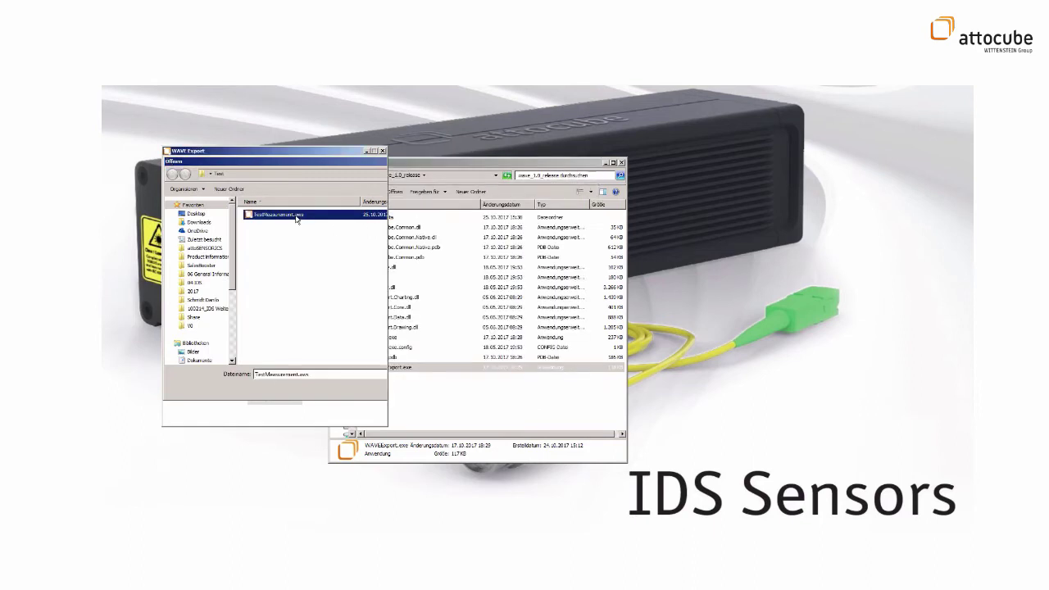
pyautogui.click(382, 152)
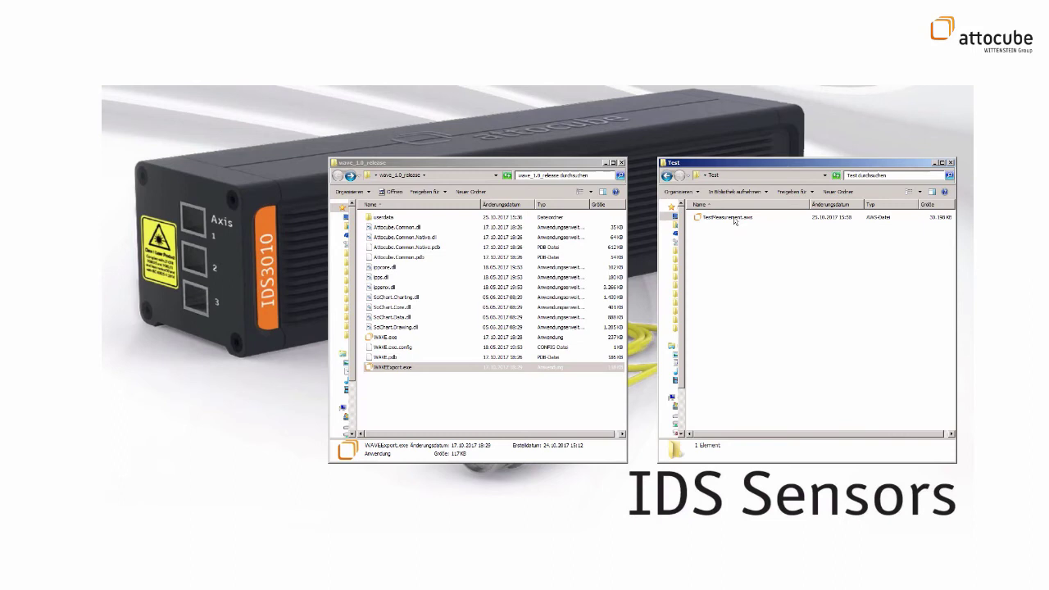
# - Open TestMeasurement.aws directly from the Test folder in WAVE Export and clear the folder windows away, centring the export window
pyautogui.doubleClick(731, 217)
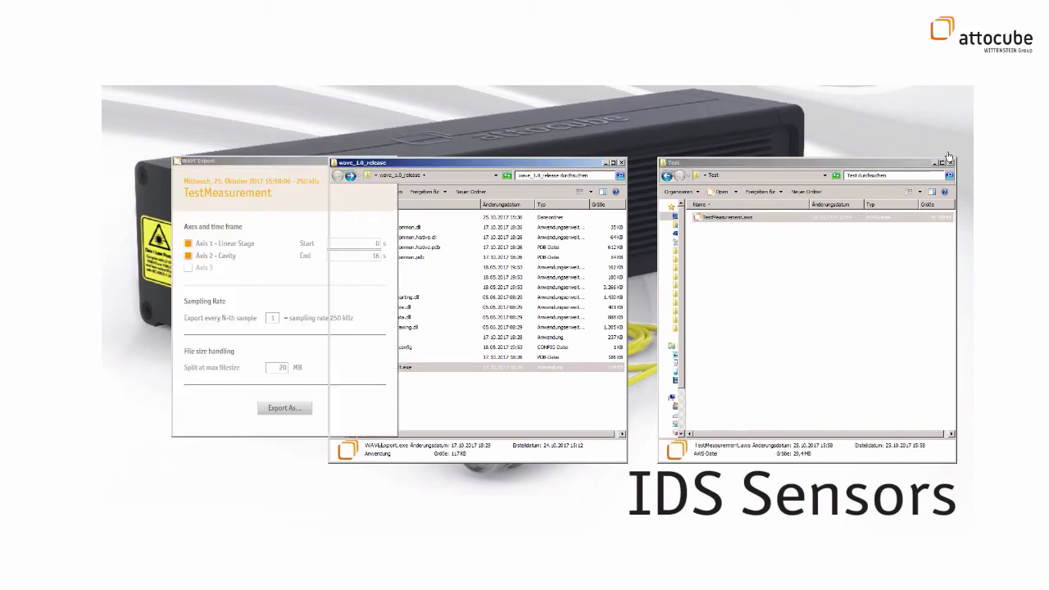
pyautogui.click(606, 162)
pyautogui.click(935, 163)
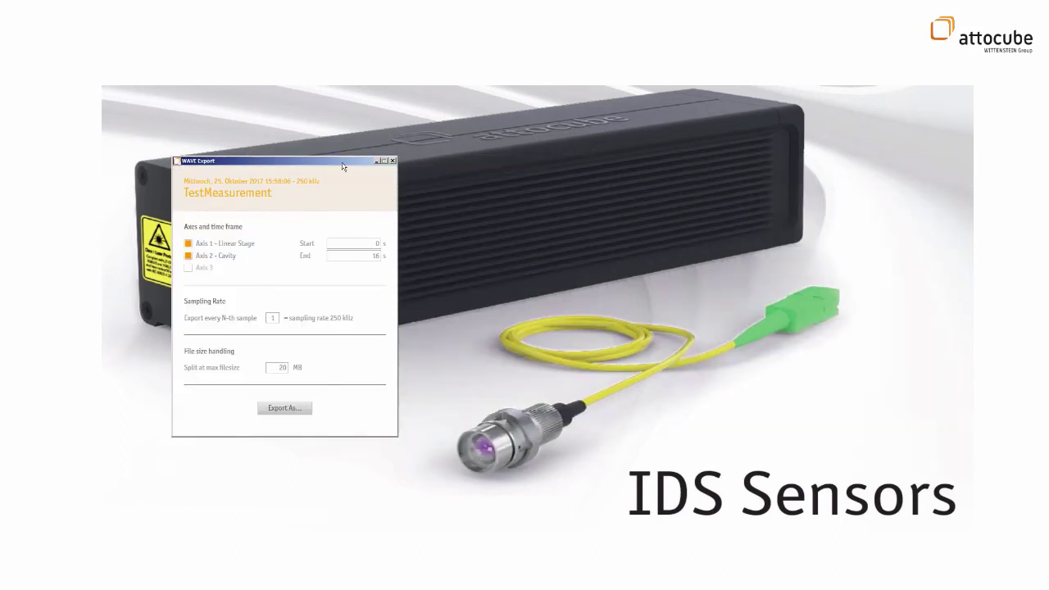
pyautogui.moveTo(343, 166); pyautogui.dragTo(594, 187)
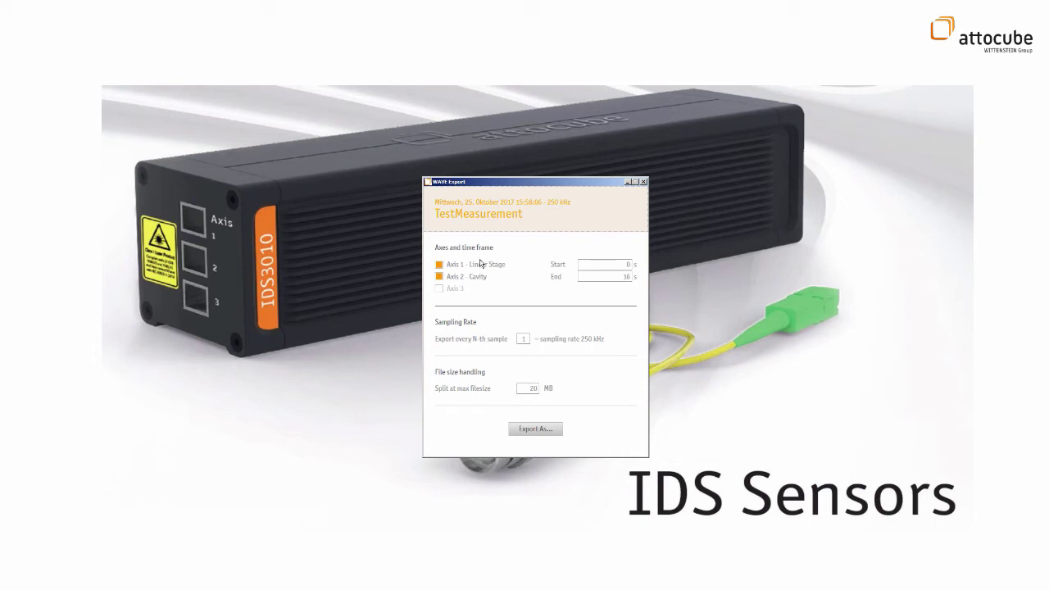
# - Configure the export to end at 13 s, export every 2nd sample, and split files at a maximum of 15 MB
pyautogui.doubleClick(624, 277)
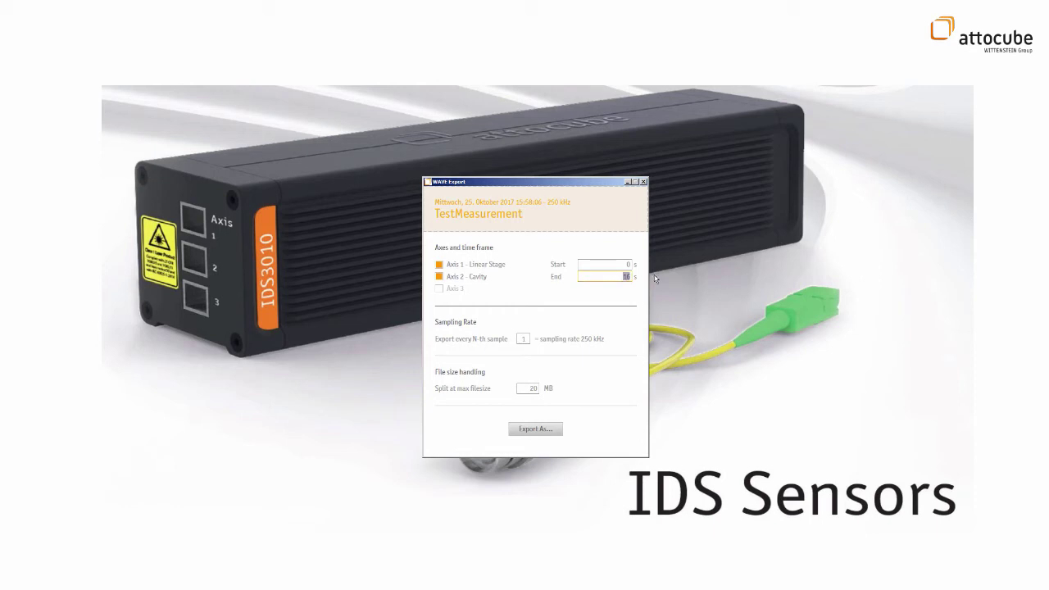
pyautogui.write('13')
pyautogui.moveTo(527, 339); pyautogui.dragTo(515, 341)
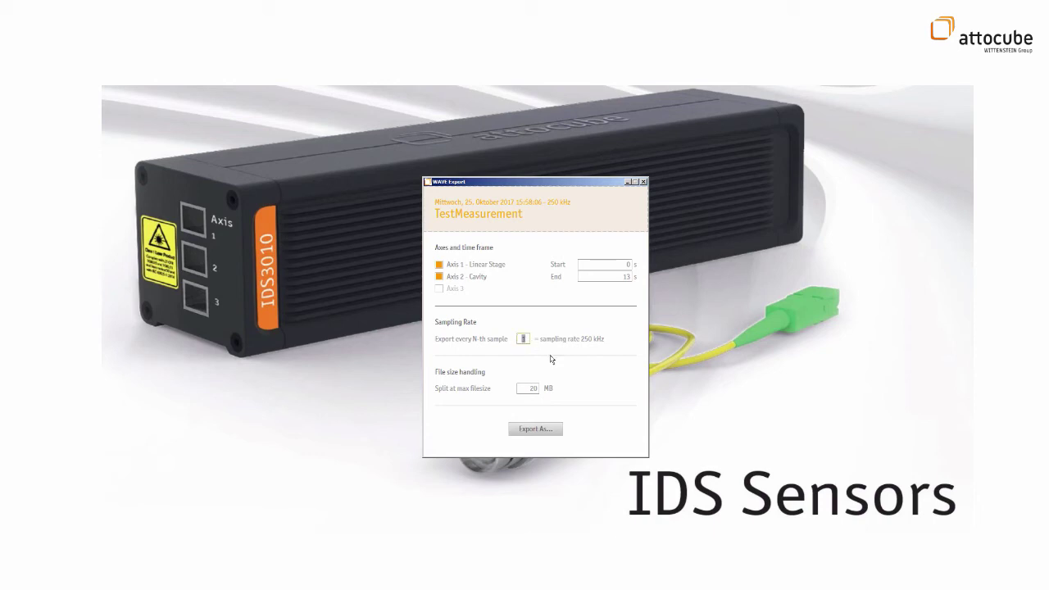
pyautogui.write('2')
pyautogui.doubleClick(531, 387)
pyautogui.write('15')
# - Export the measurement as CSV under the file name Demonstration in the Test folder
pyautogui.click(553, 432)
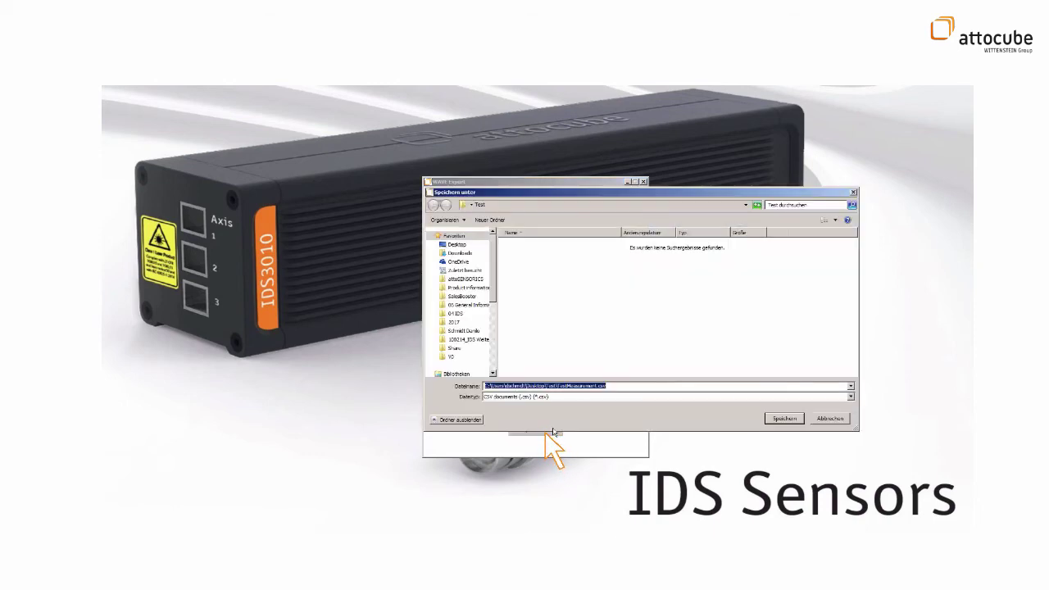
pyautogui.write('W')
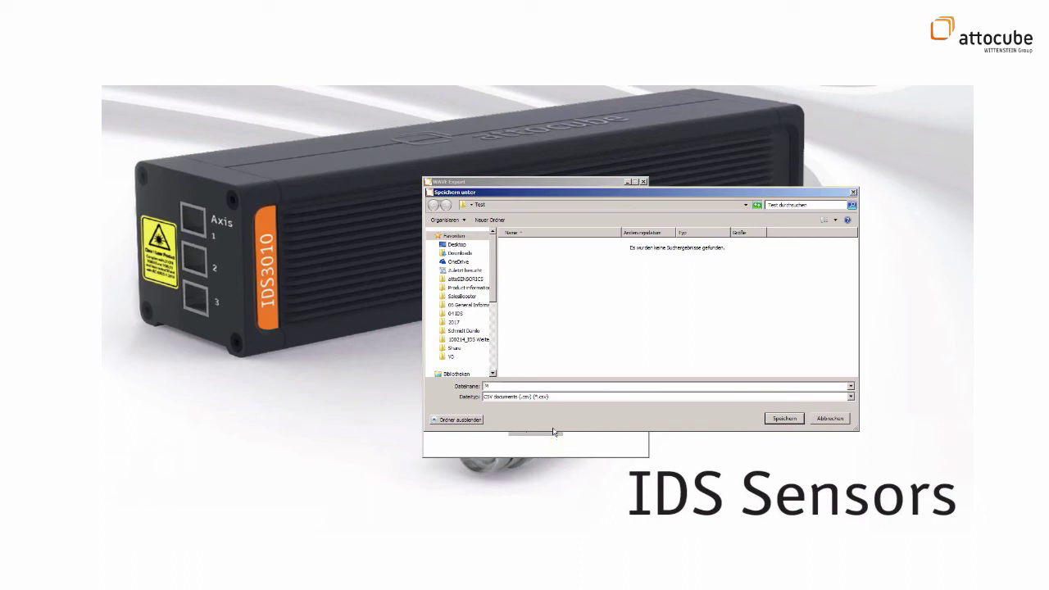
pyautogui.write('Demonstration')
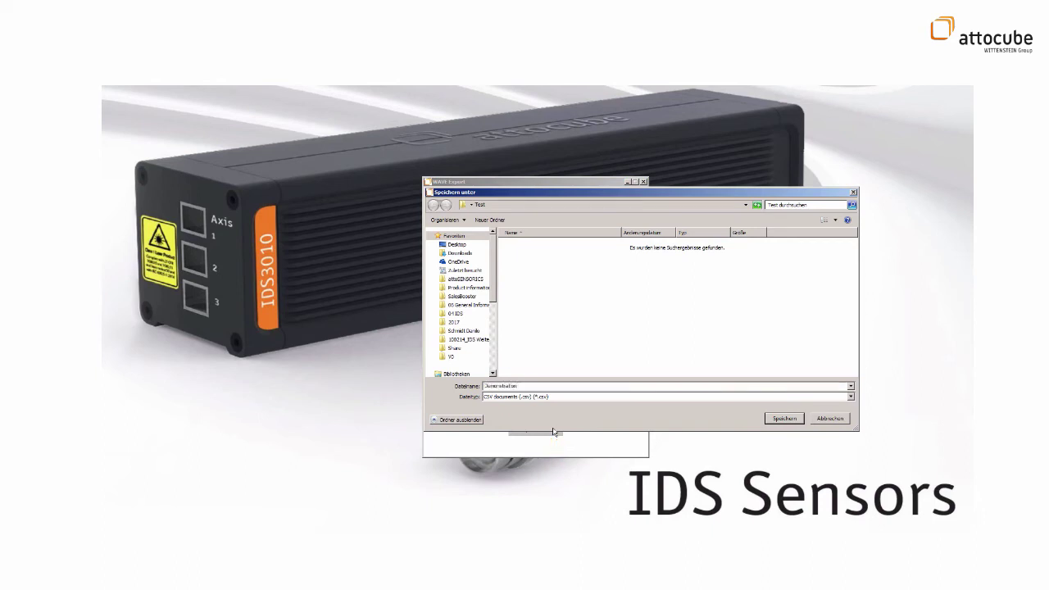
pyautogui.click(781, 420)
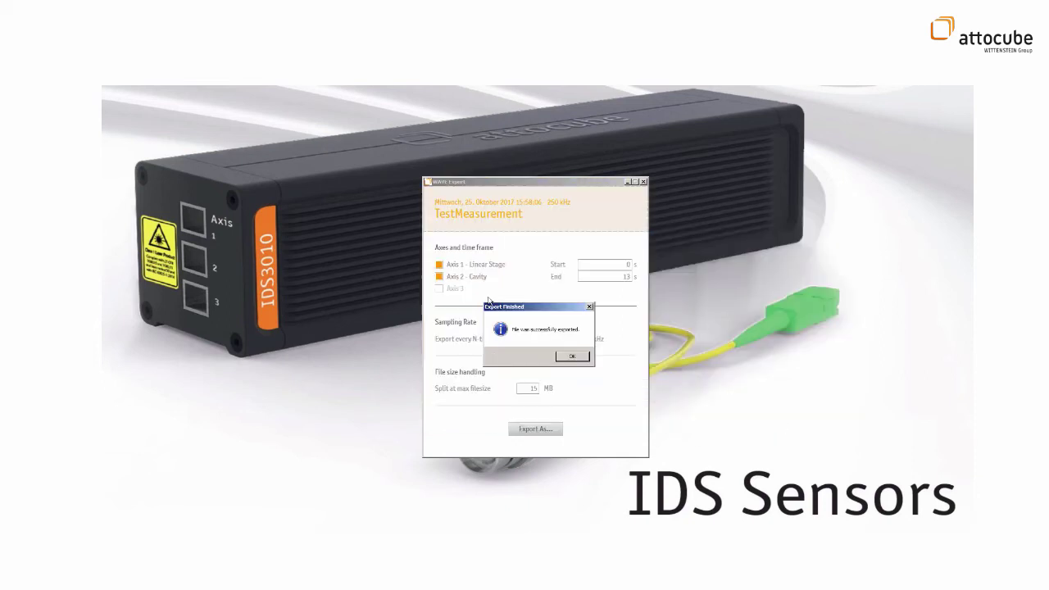
pyautogui.click(578, 357)
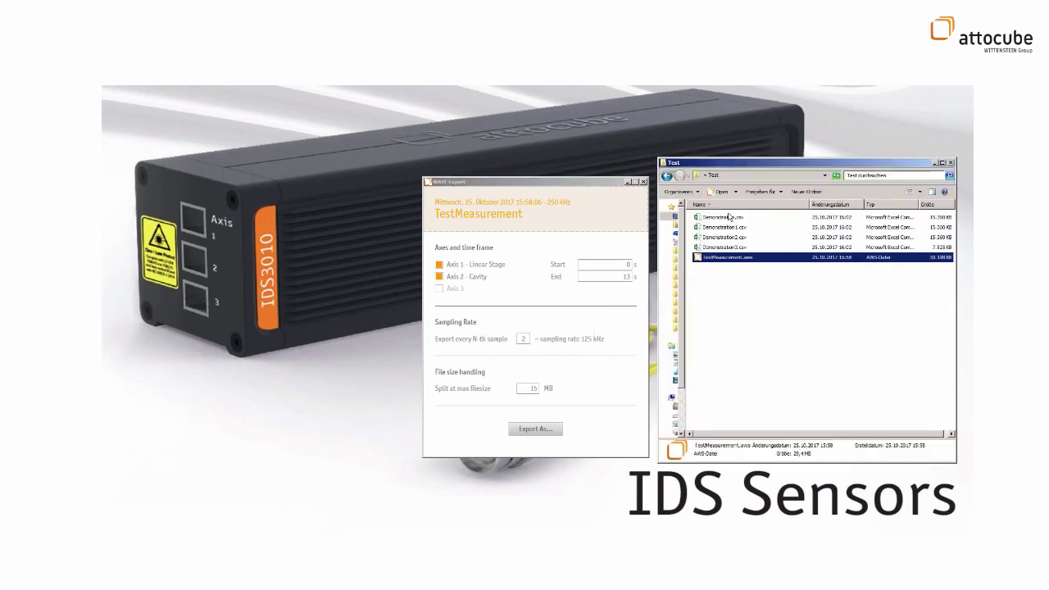
# - Open Demonstration.csv in Excel and plot Position 1 over Time from cells A6:B207 as a straight-line scatter chart
pyautogui.click(734, 219)
pyautogui.doubleClick(735, 220)
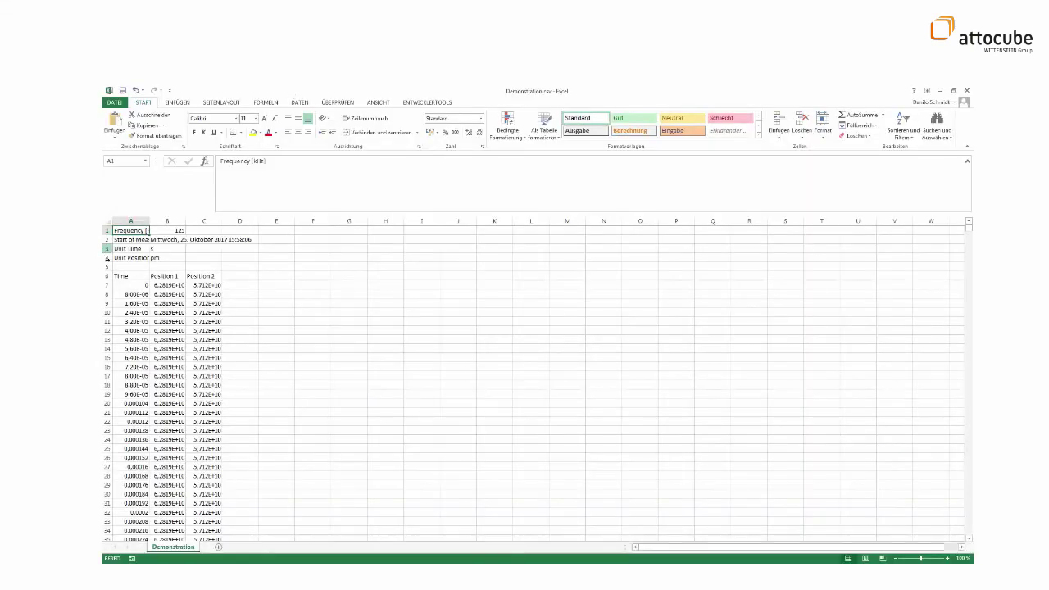
pyautogui.moveTo(123, 276); pyautogui.dragTo(176, 503)
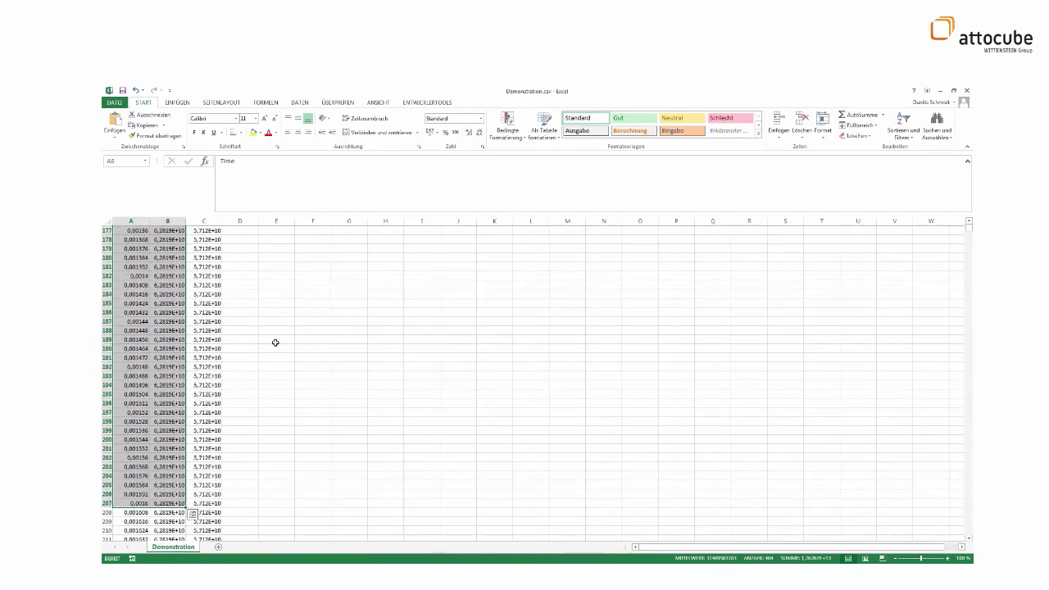
pyautogui.click(174, 103)
pyautogui.click(464, 135)
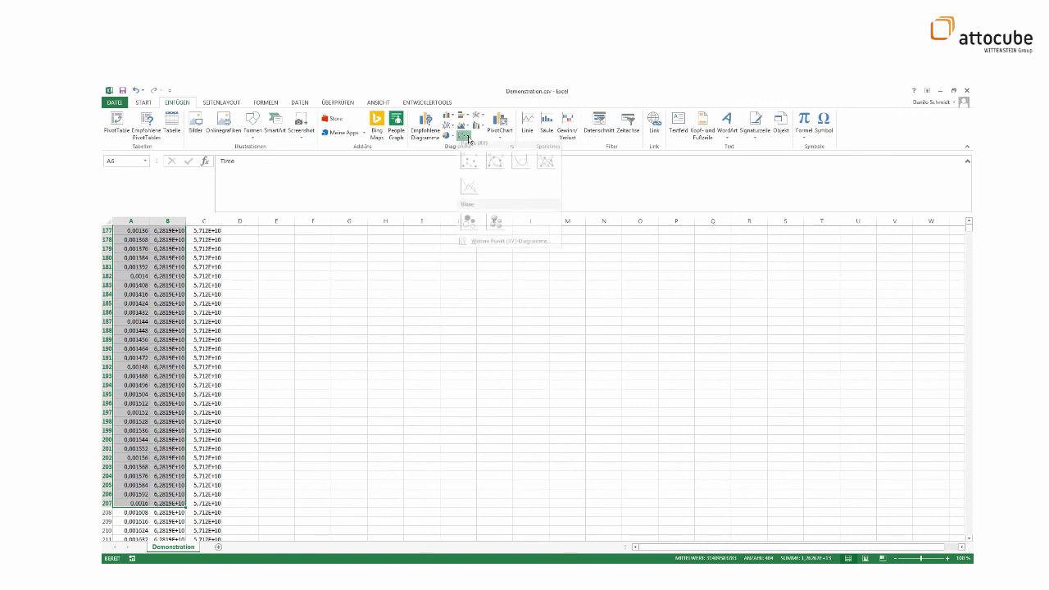
pyautogui.click(468, 189)
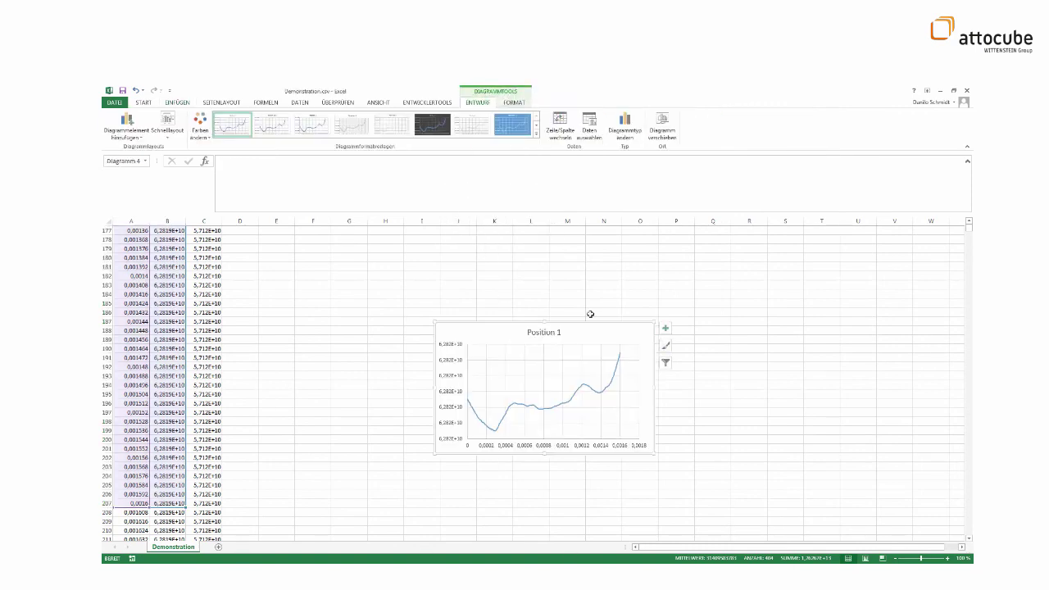
pyautogui.moveTo(597, 318); pyautogui.dragTo(615, 300)
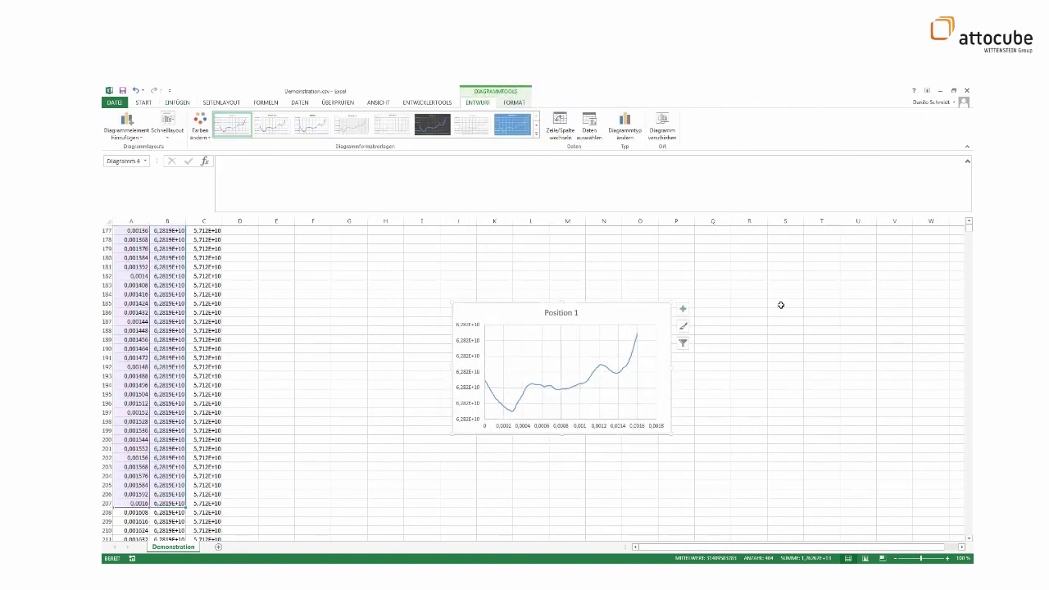
pyautogui.click(727, 329)
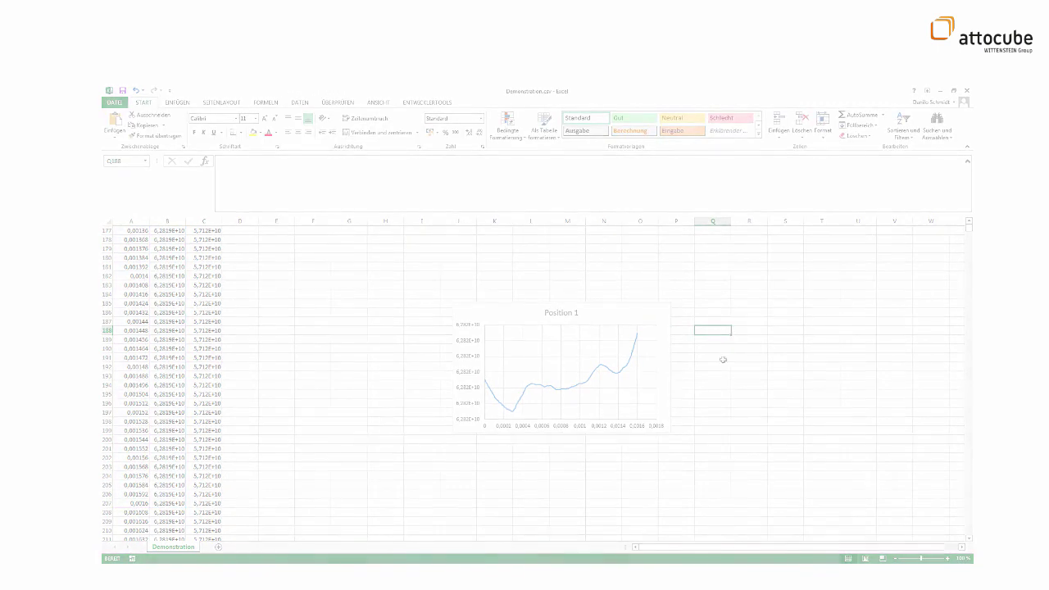